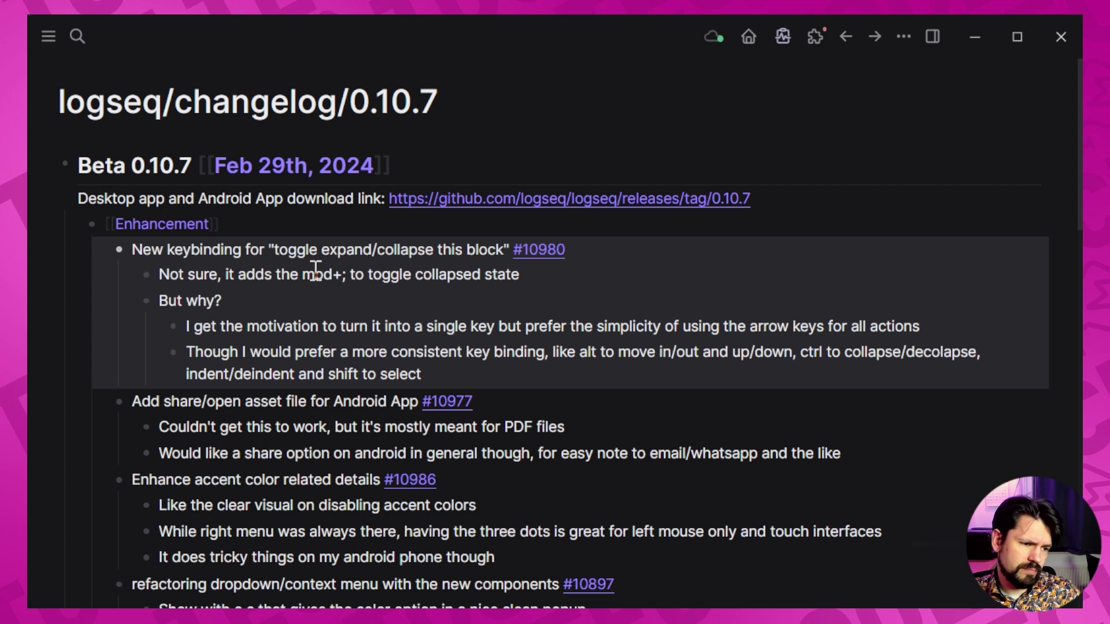
Select and edit the 'But why?' comment, collapsing and re-expanding its two replies.
{"action": "key", "text": "Down"}
{"action": "key", "text": "Down"}
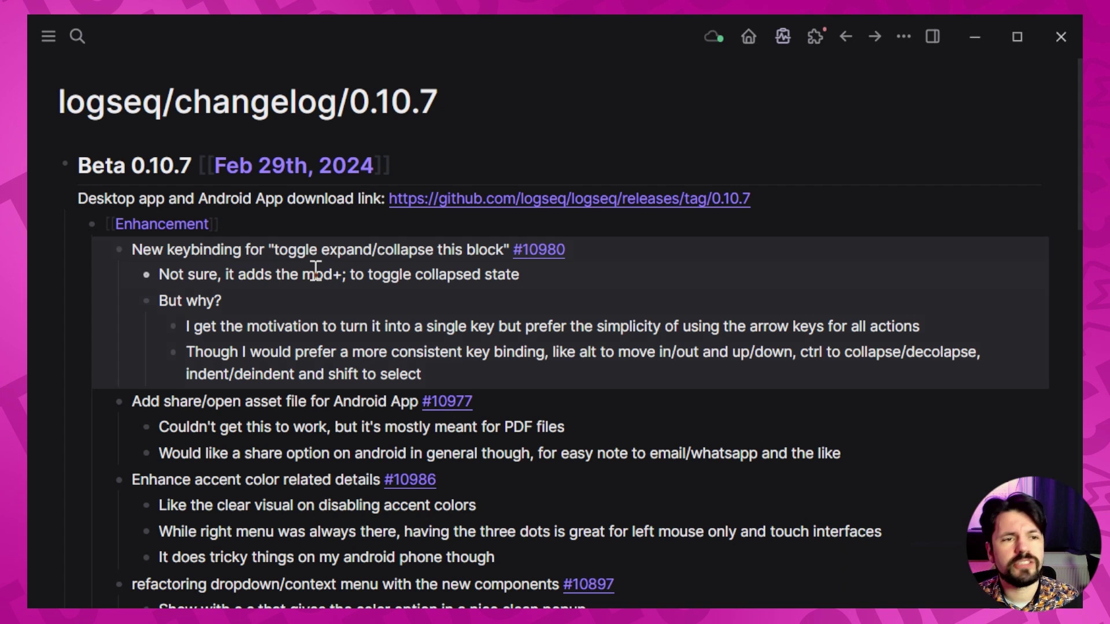
{"action": "key", "text": "Return"}
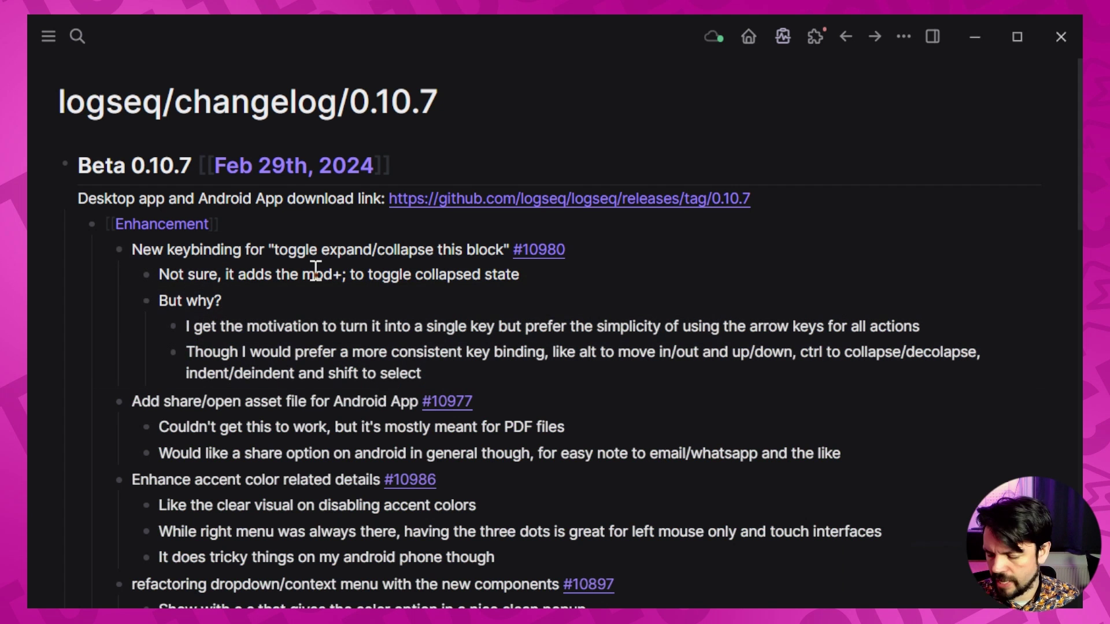
{"action": "key", "text": "ctrl+semicolon"}
{"action": "key", "text": "ctrl+semicolon"}
{"action": "key", "text": "ctrl+semicolon"}
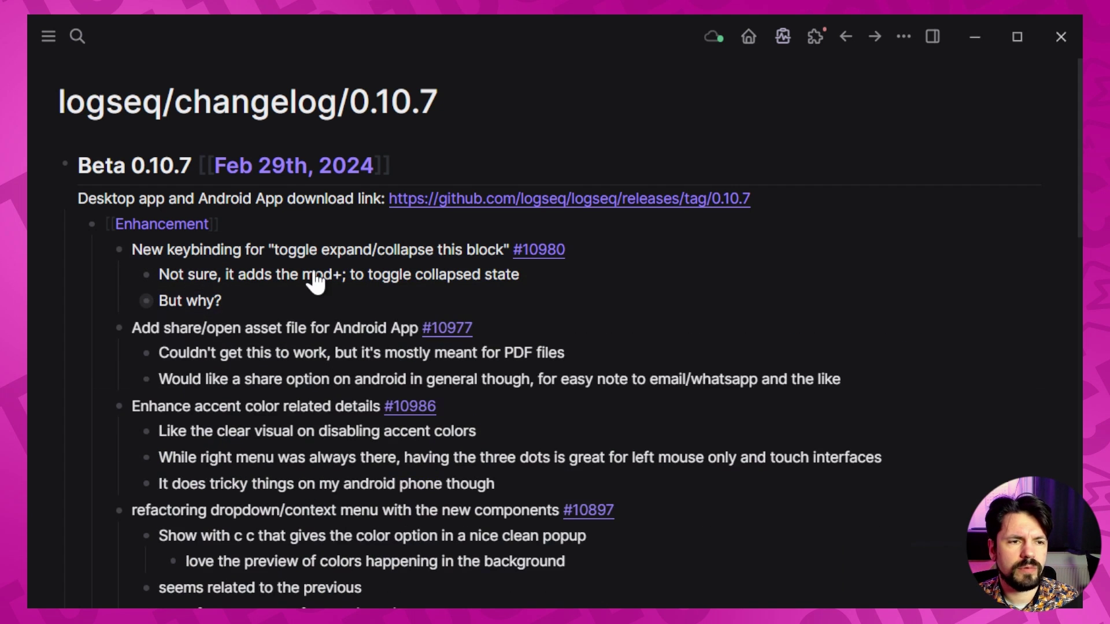
{"action": "key", "text": "ctrl+semicolon"}
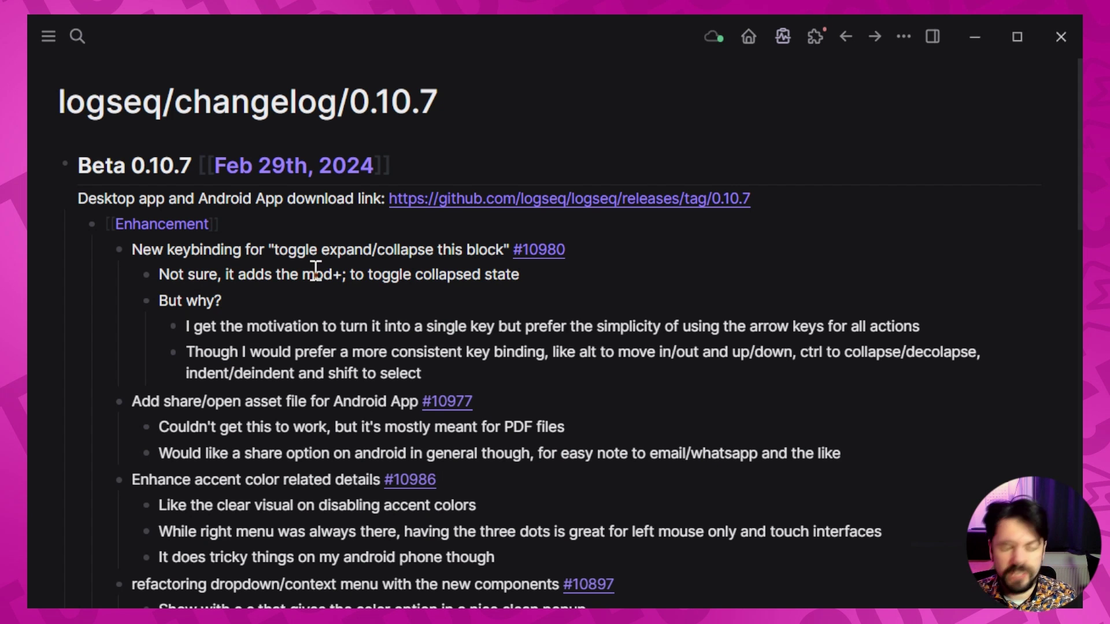
{"action": "key", "text": "ctrl+semicolon"}
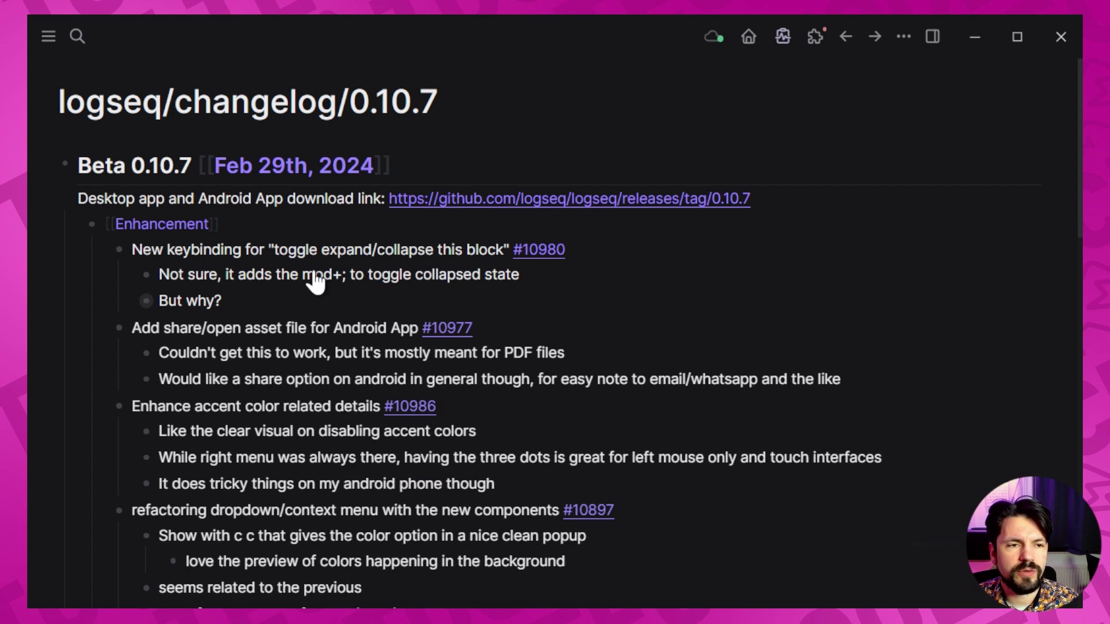
{"action": "key", "text": "ctrl+semicolon"}
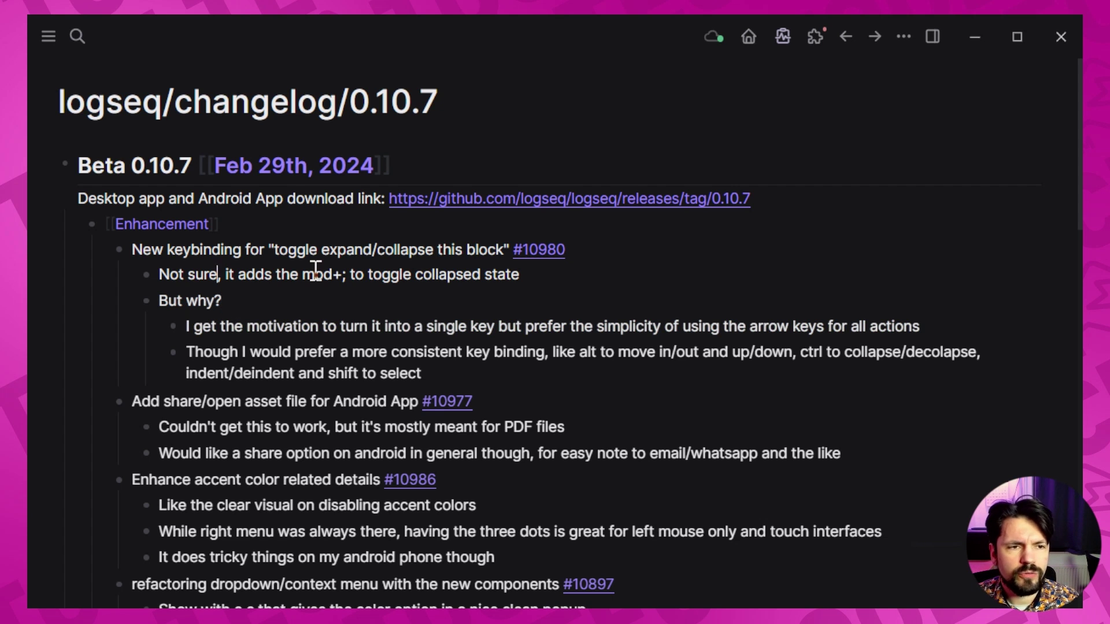
Zoom into 'But why?', then zoom back out to the whole Enhancement section.
{"action": "key", "text": "ctrl+period"}
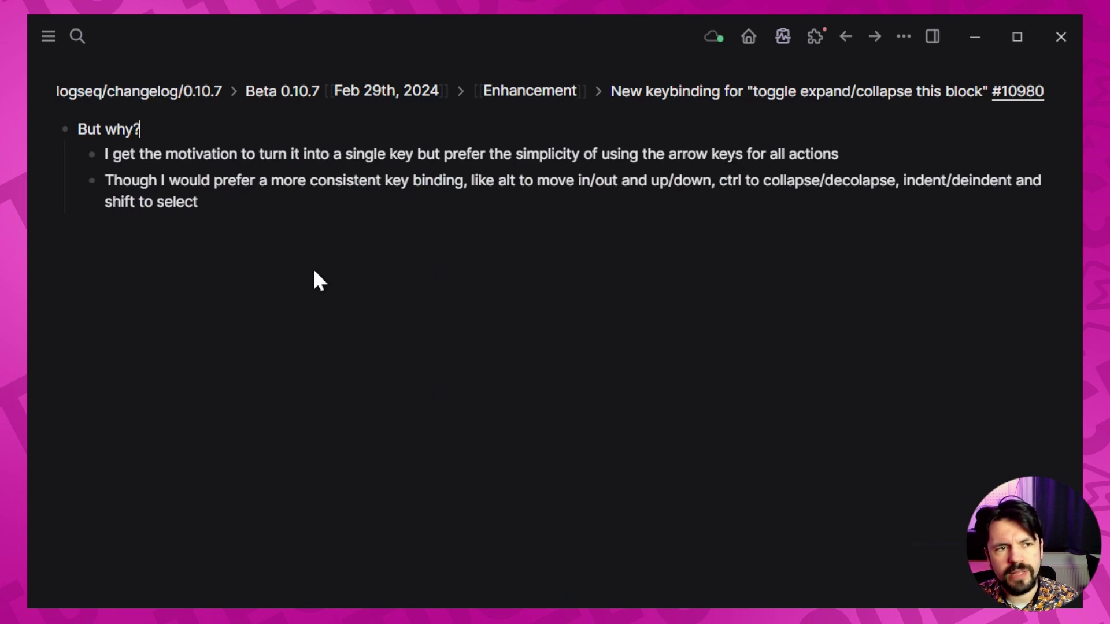
{"action": "key", "text": "ctrl+comma"}
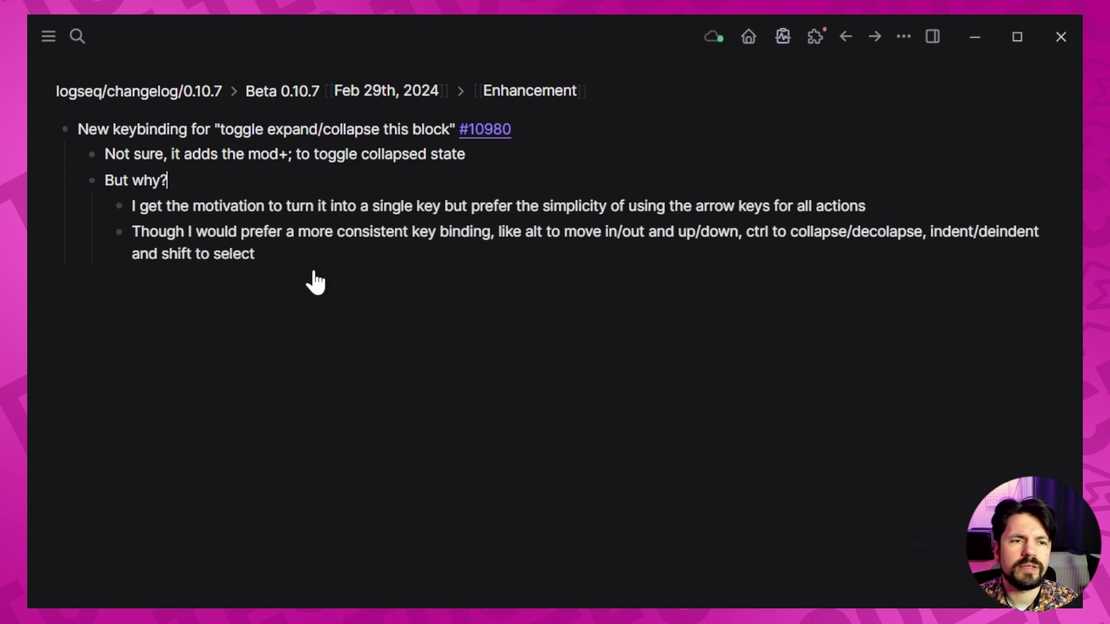
{"action": "key", "text": "Up"}
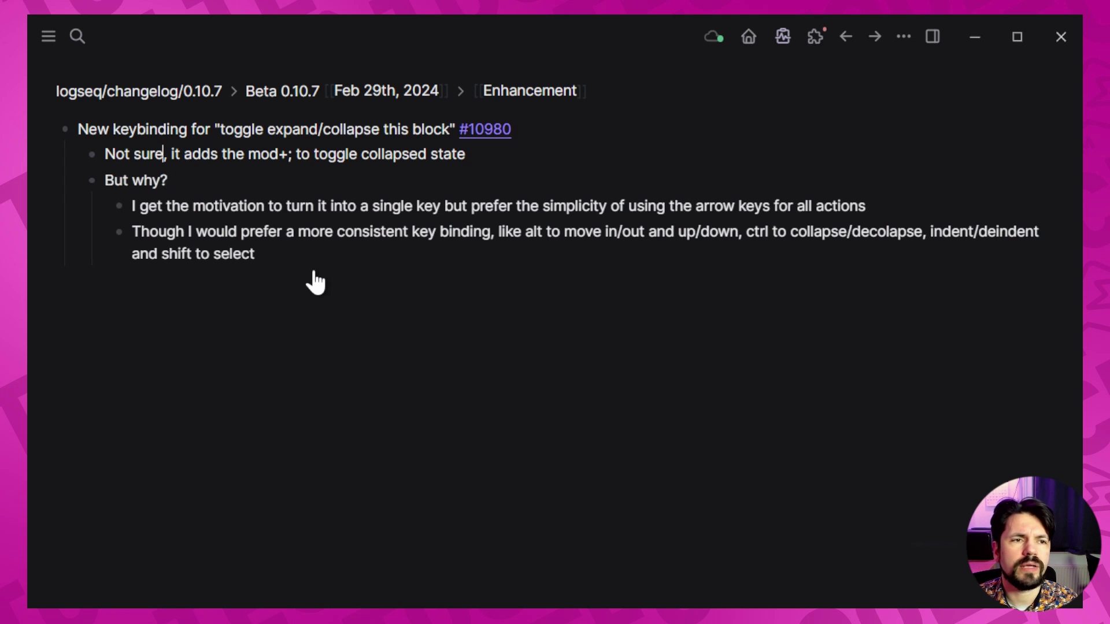
{"action": "key", "text": "Up"}
{"action": "key", "text": "ctrl+comma"}
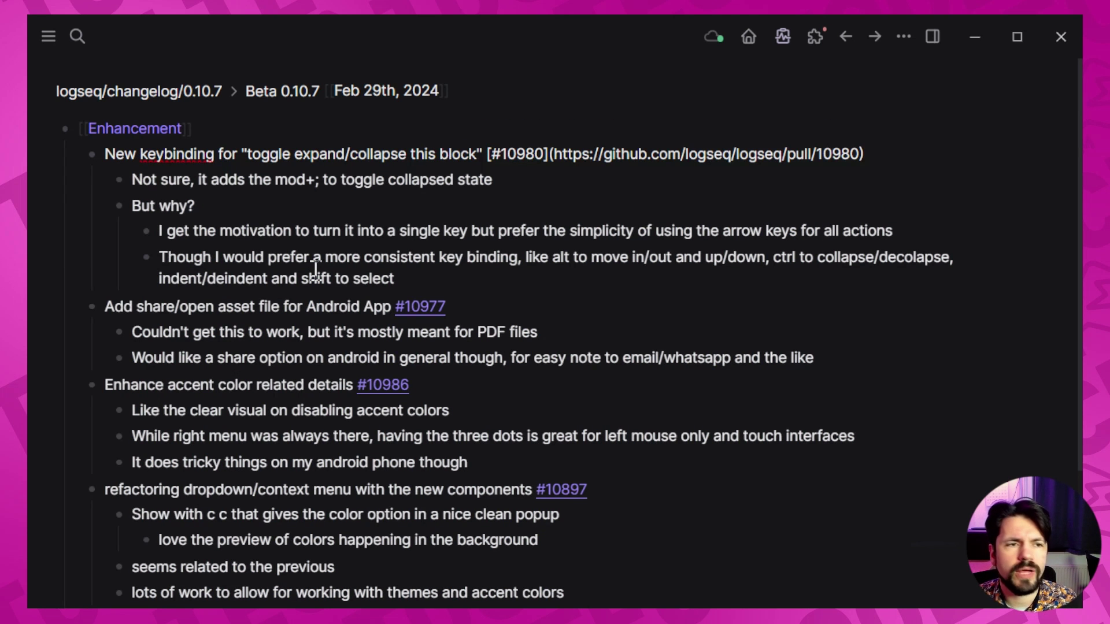
Move between the 'But why?', 'I get' and 'Though I would' comment blocks.
{"action": "key", "text": "Down"}
{"action": "key", "text": "Down"}
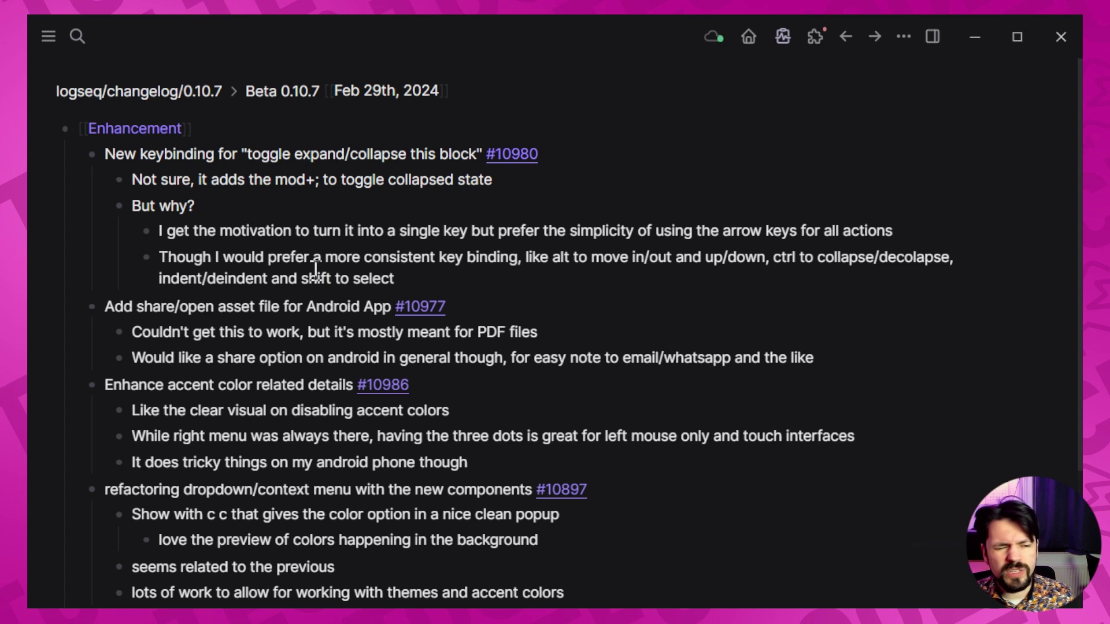
{"action": "key", "text": "Down"}
{"action": "key", "text": "Down"}
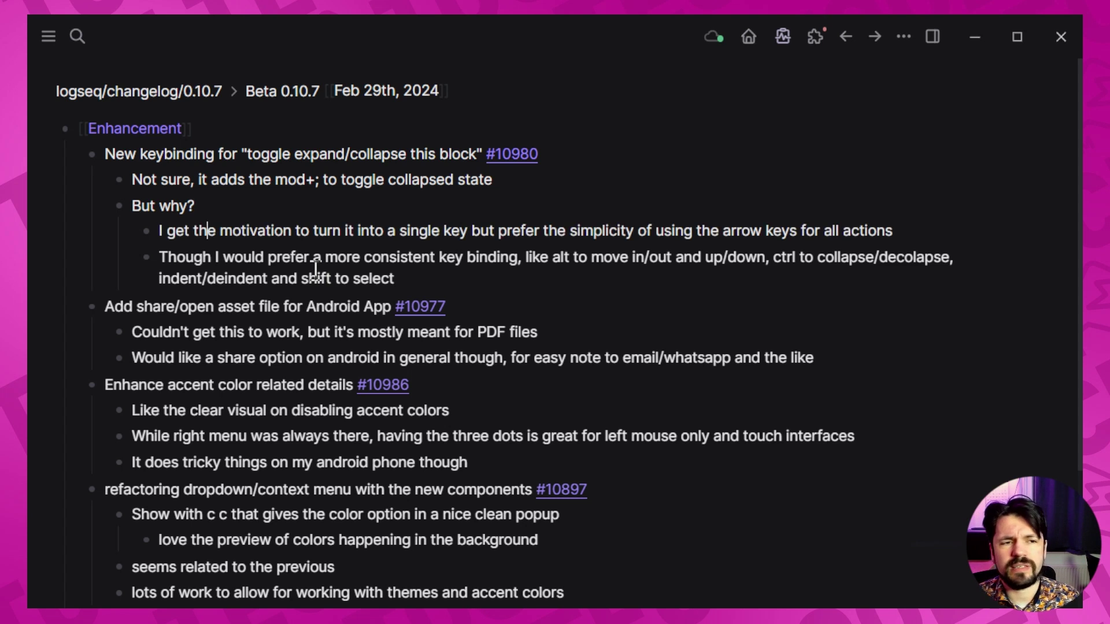
{"action": "key", "text": "Up"}
{"action": "key", "text": "Down"}
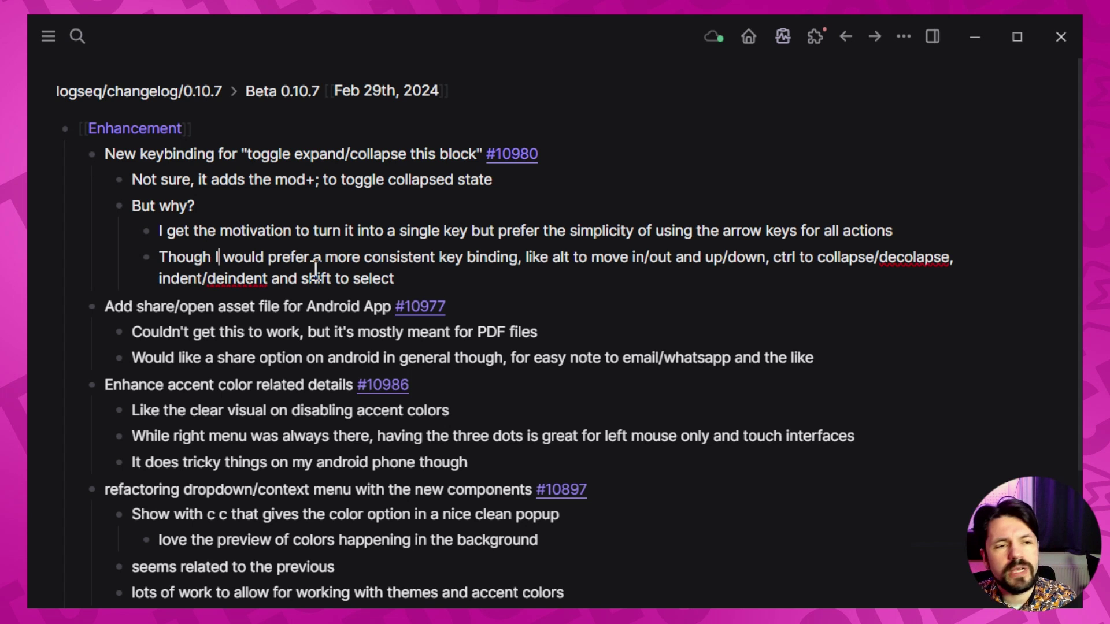
{"action": "key", "text": "Up"}
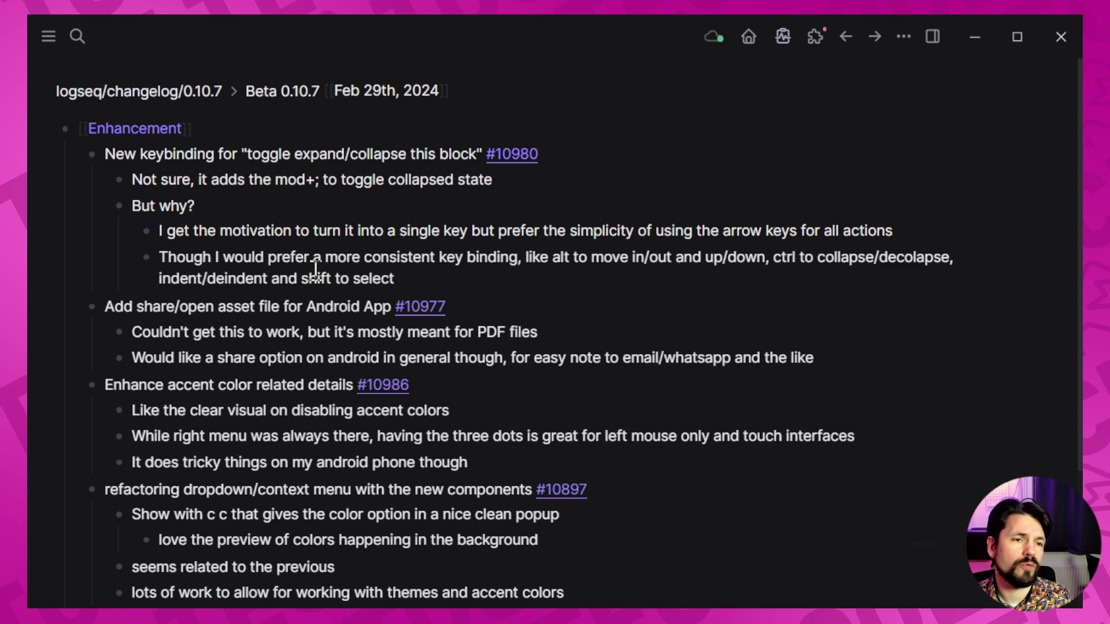
{"action": "key", "text": "Escape"}
{"action": "key", "text": "Down"}
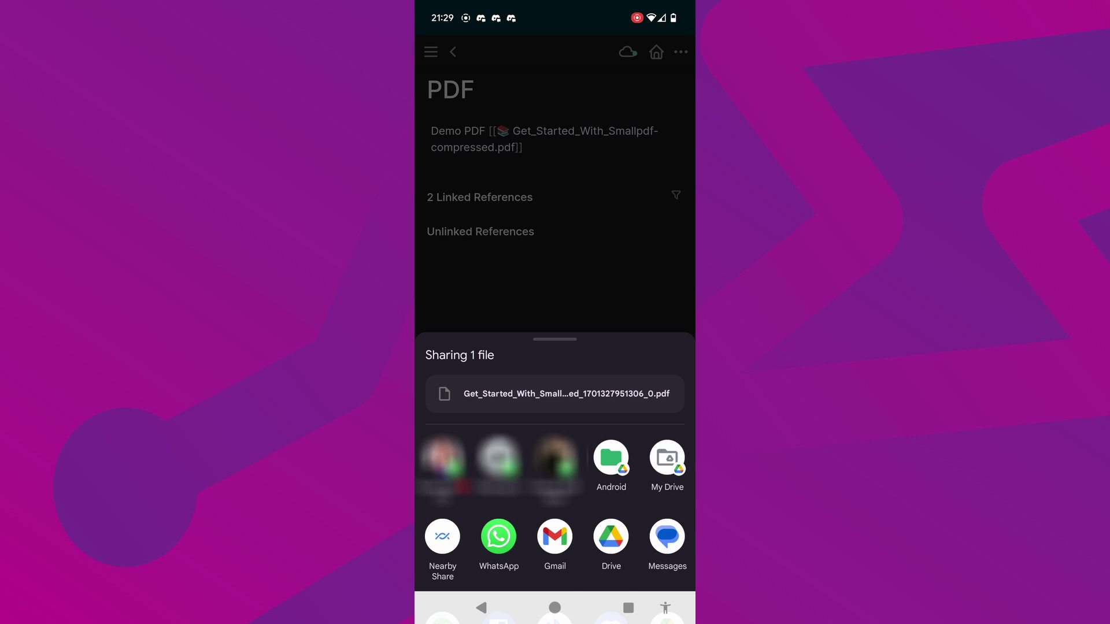
{"action": "scroll", "coordinate": [555, 463], "scroll_direction": "down", "scroll_amount": 5}
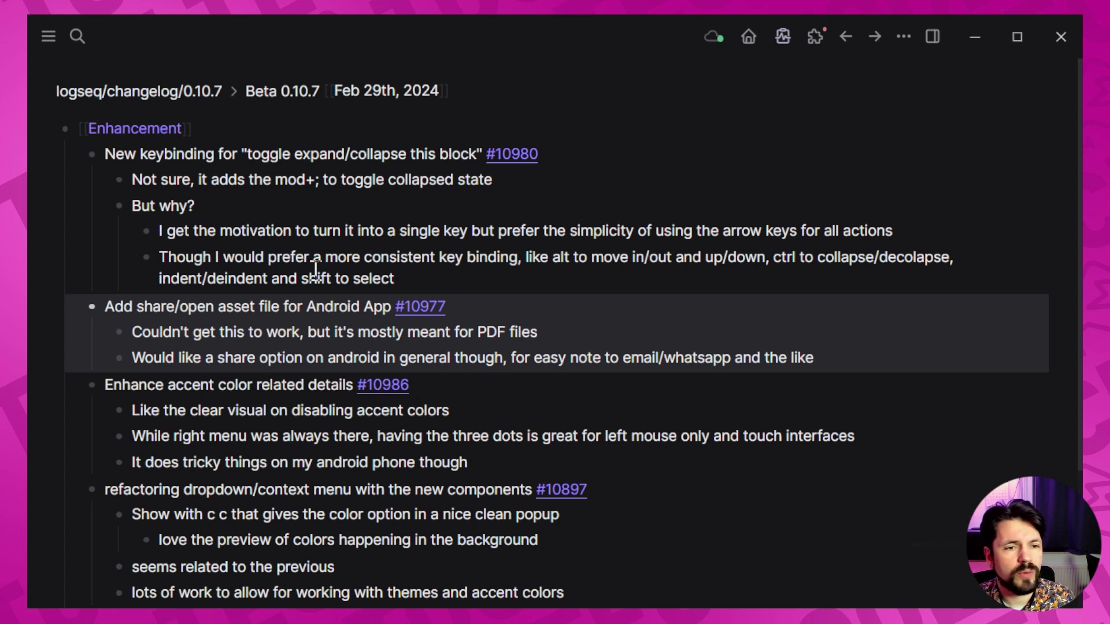
{"action": "left_click", "coordinate": [284, 385]}
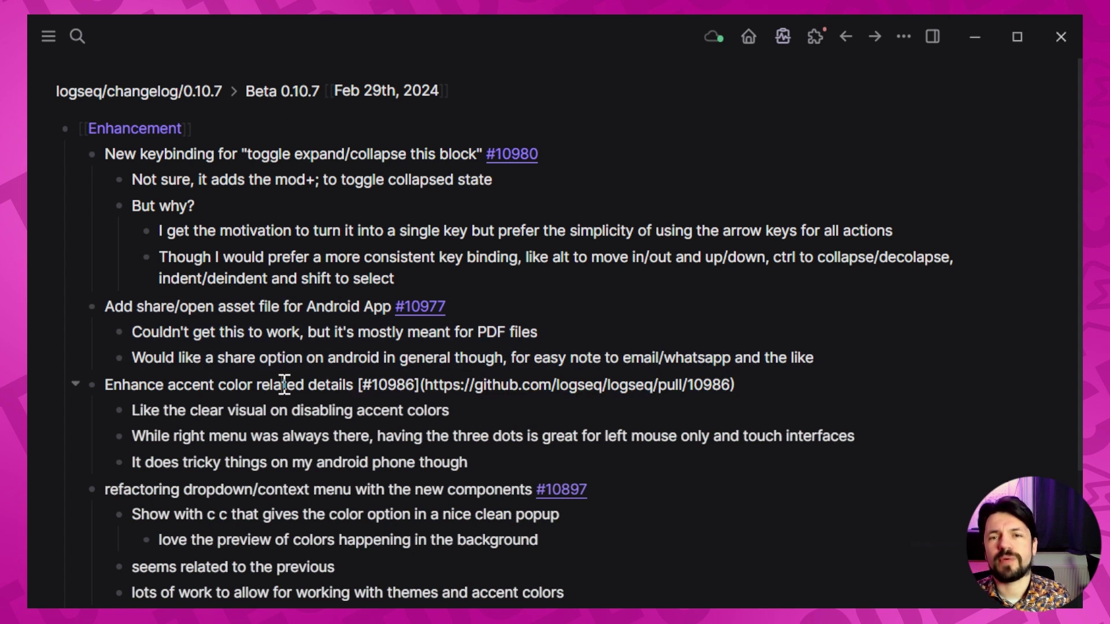
{"action": "key", "text": "Escape"}
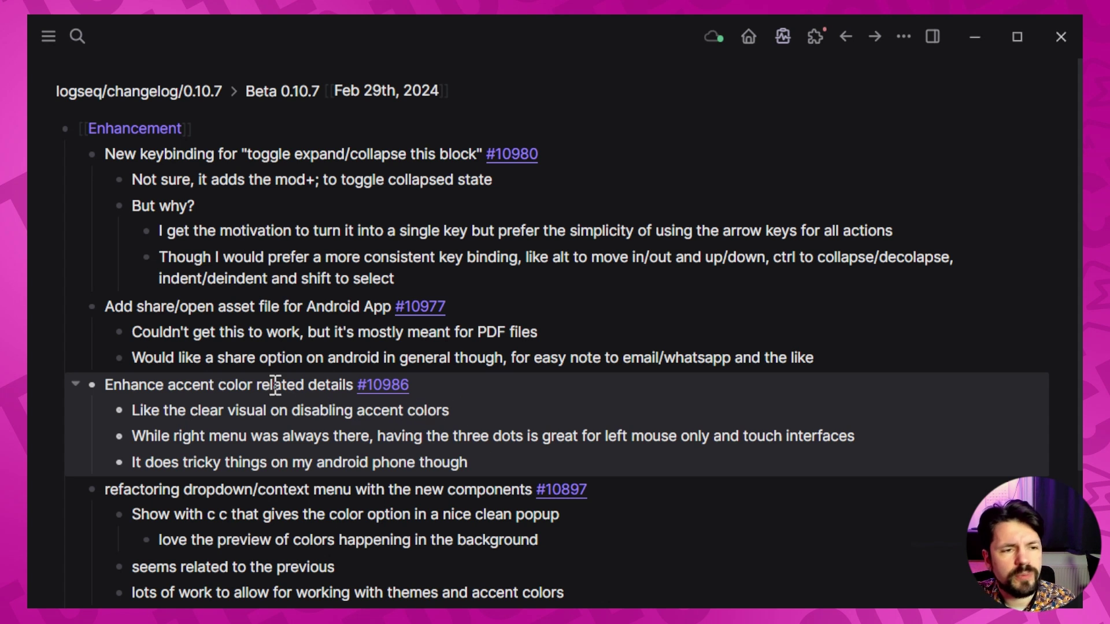
{"action": "left_click", "coordinate": [48, 39]}
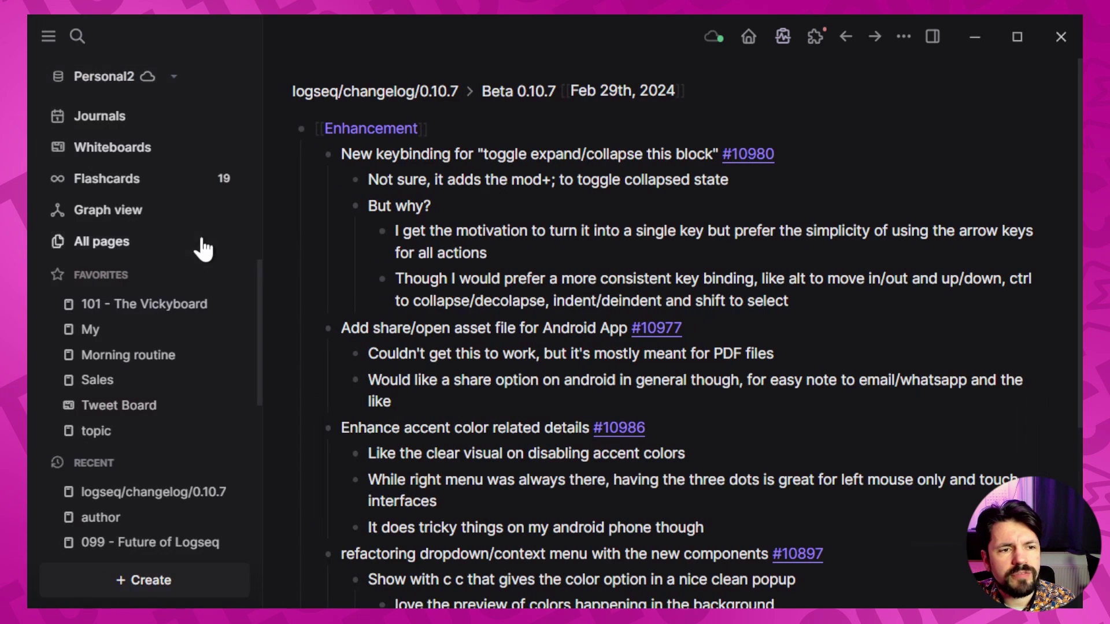
{"action": "right_click", "coordinate": [239, 305]}
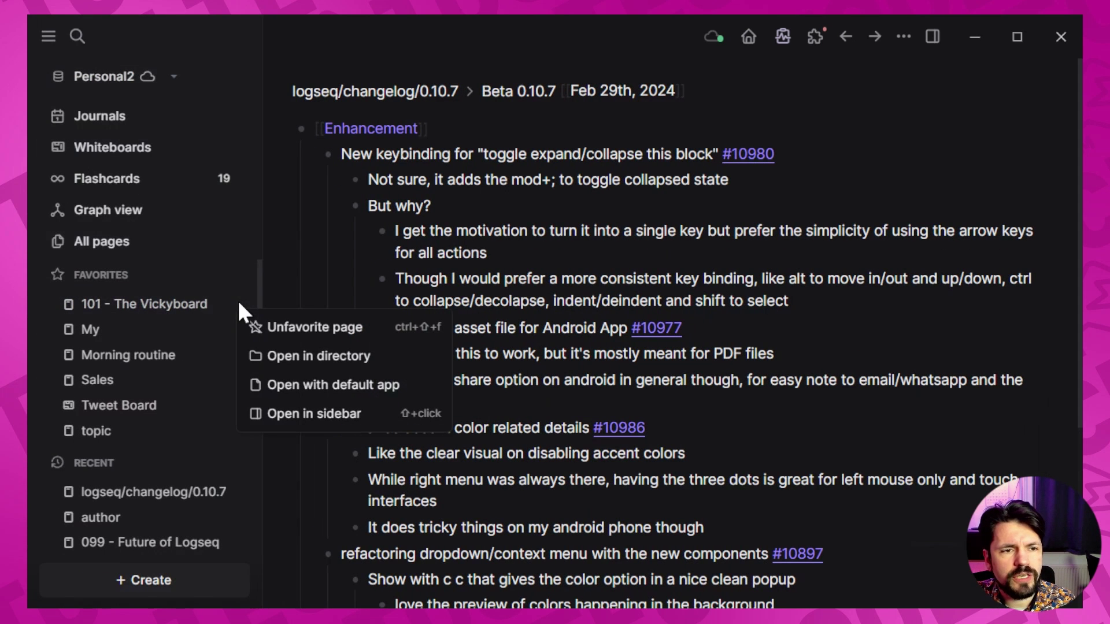
{"action": "right_click", "coordinate": [155, 434]}
{"action": "right_click", "coordinate": [144, 409]}
{"action": "right_click", "coordinate": [162, 346]}
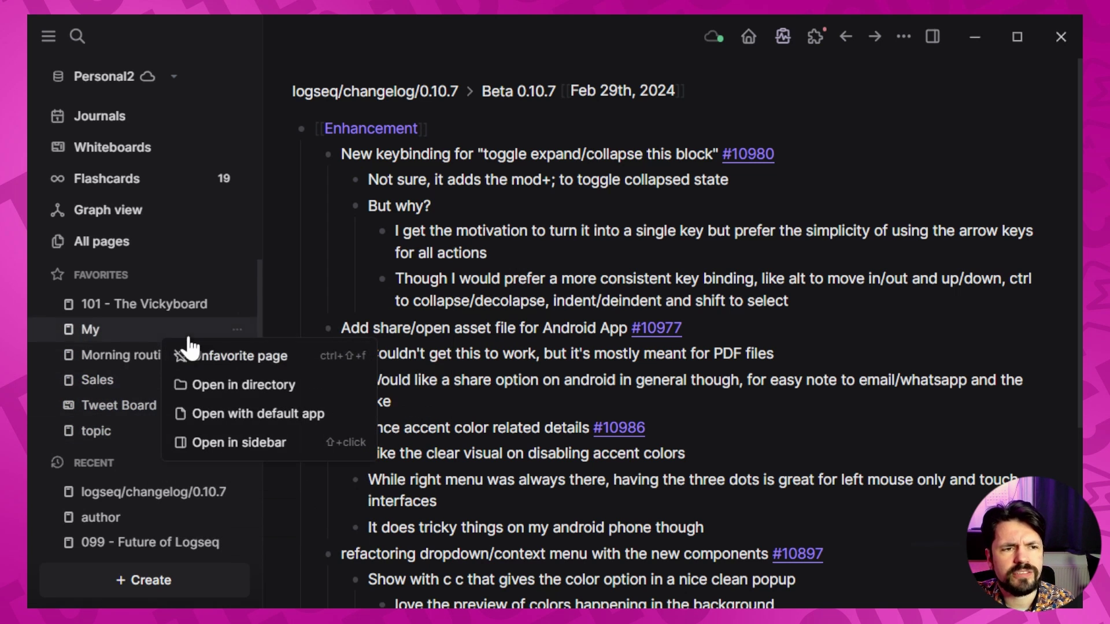
{"action": "left_click", "coordinate": [59, 46]}
{"action": "left_click", "coordinate": [287, 386]}
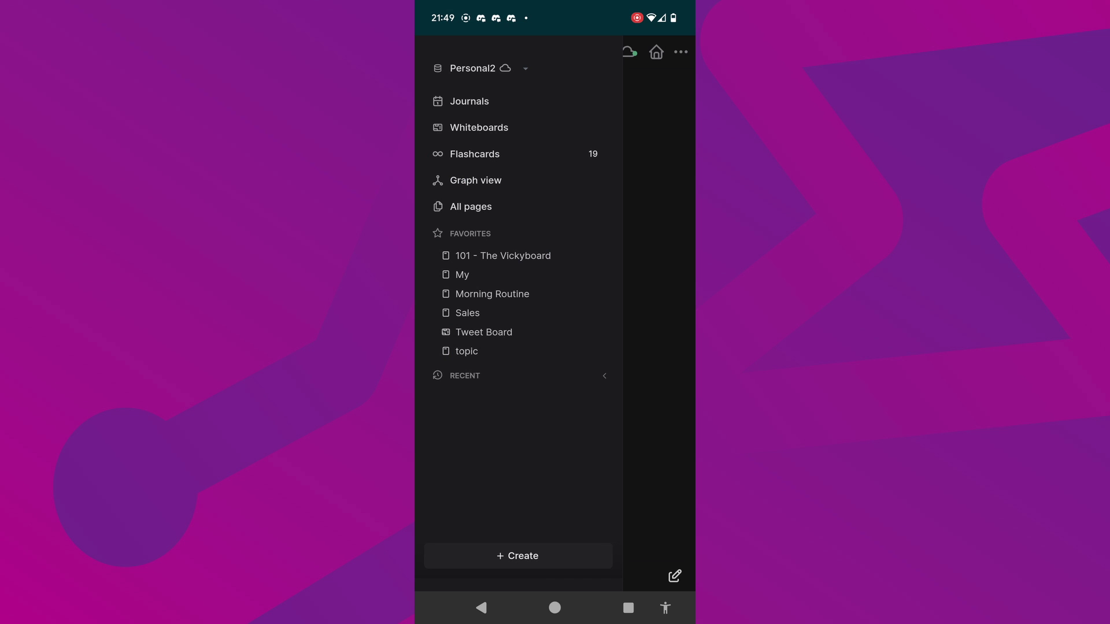
{"action": "right_click", "coordinate": [503, 256]}
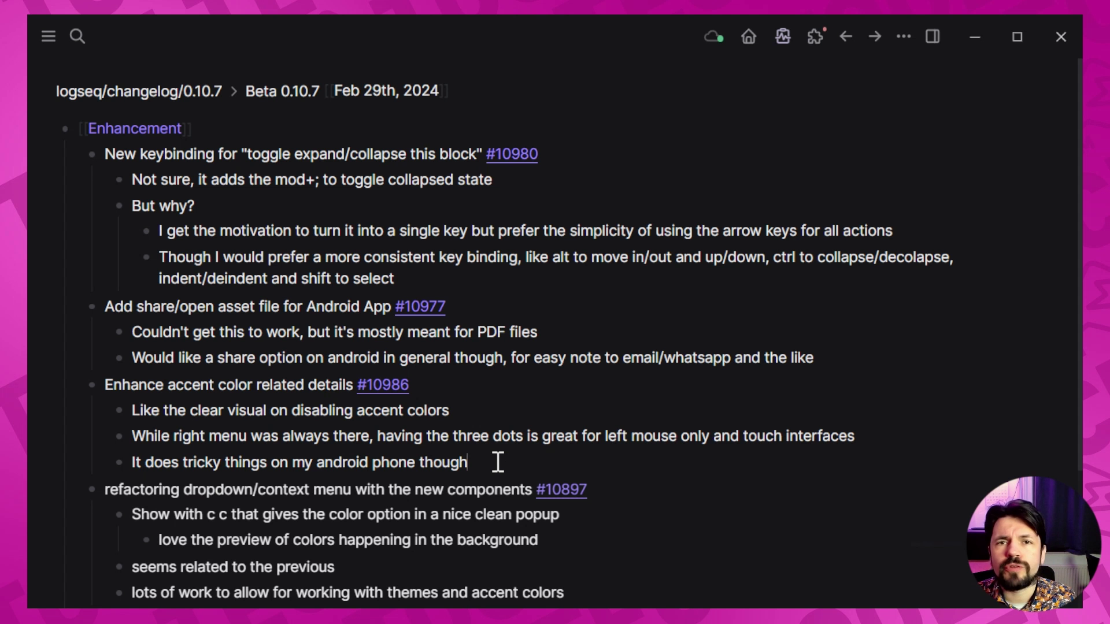
Try teal, magenta, violet and indigo accent colours, leaving violet selected.
{"action": "scroll", "coordinate": [498, 462], "scroll_direction": "down", "scroll_amount": 3}
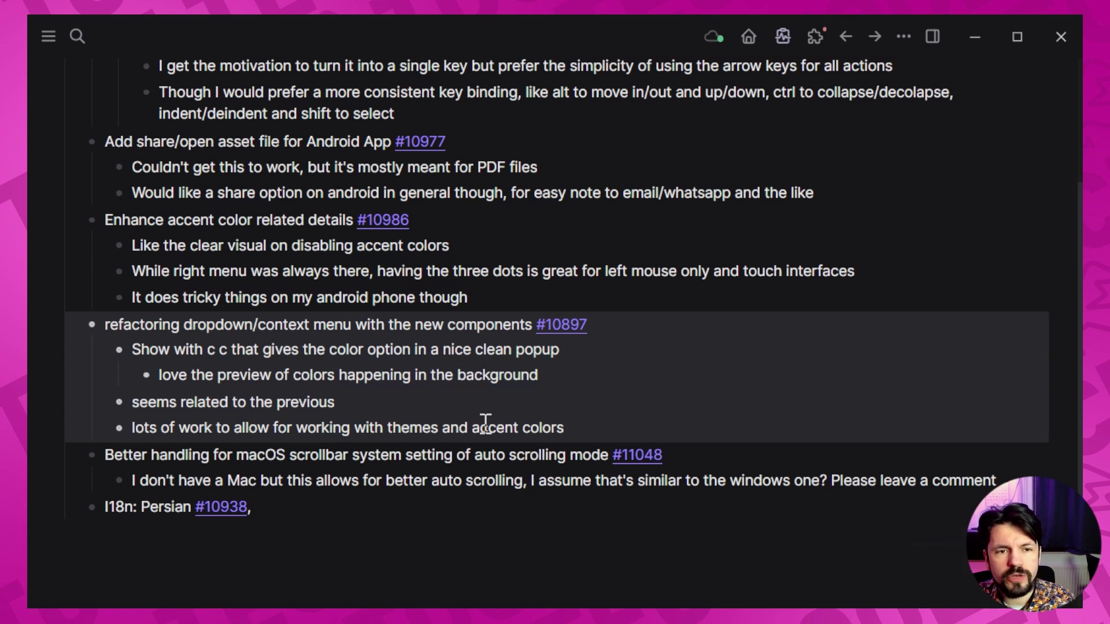
{"action": "key", "text": "c"}
{"action": "key", "text": "c"}
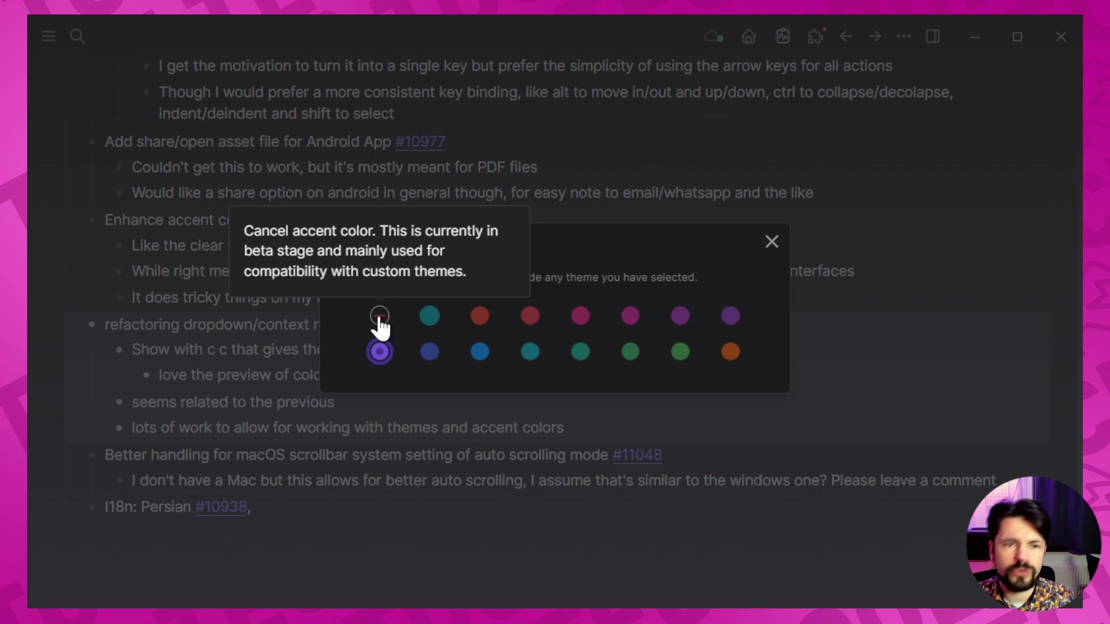
{"action": "left_click", "coordinate": [429, 315]}
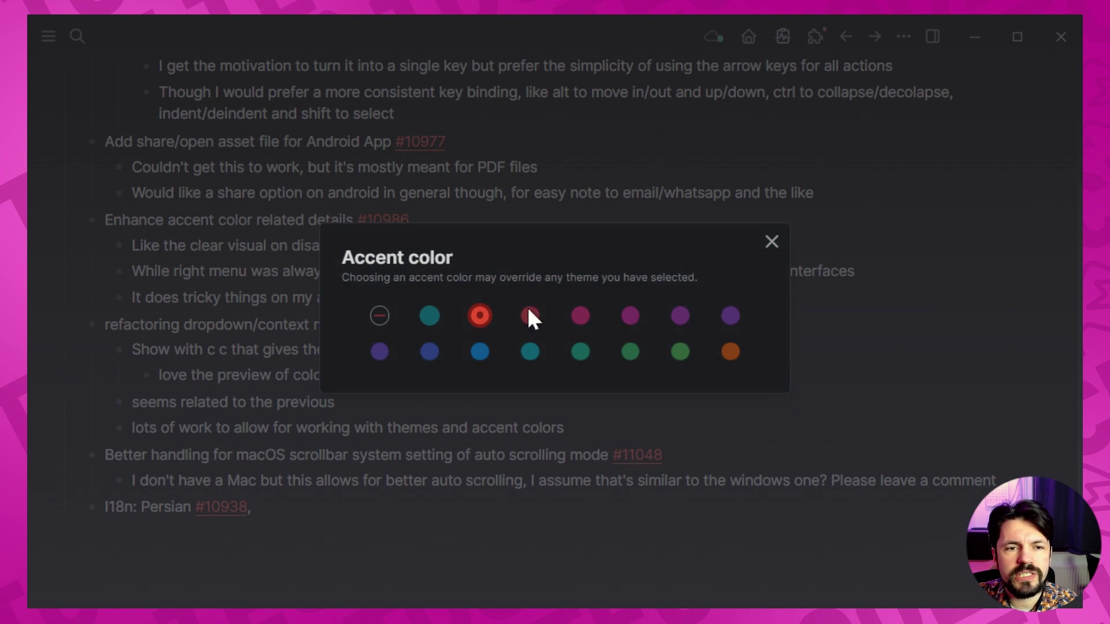
{"action": "left_click", "coordinate": [580, 317]}
{"action": "left_click", "coordinate": [581, 353]}
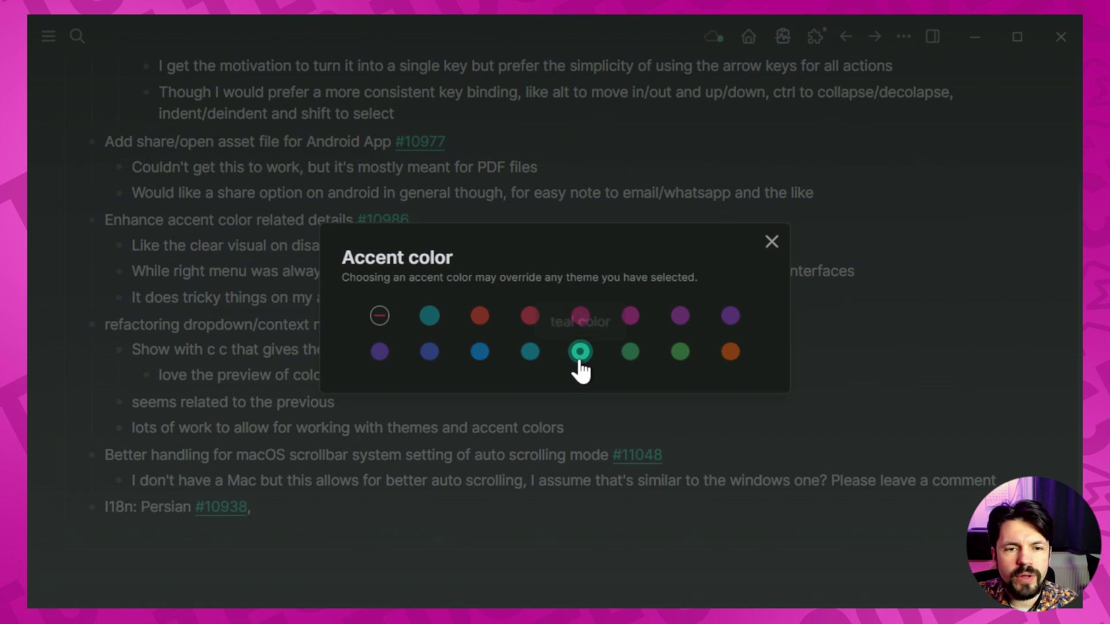
{"action": "left_click", "coordinate": [380, 353]}
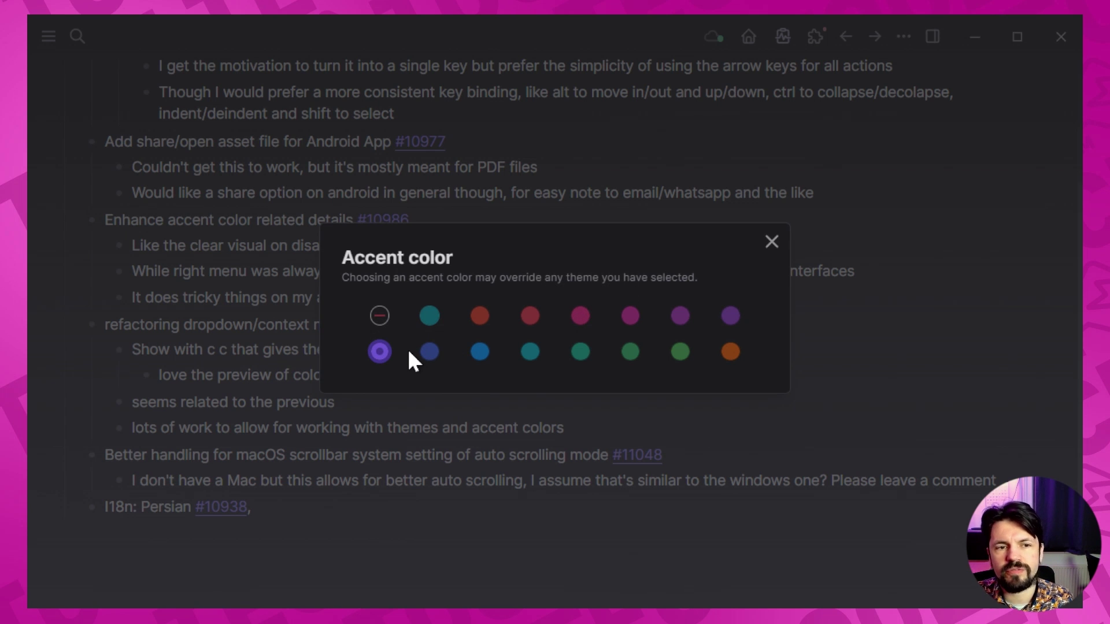
{"action": "left_click", "coordinate": [431, 354]}
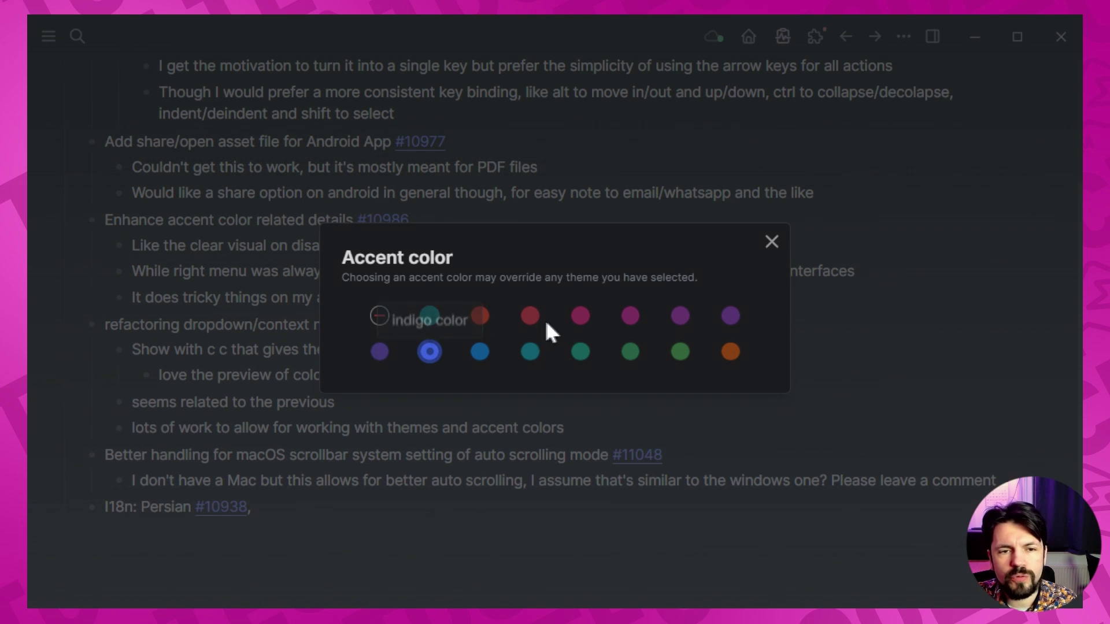
{"action": "left_click", "coordinate": [379, 355]}
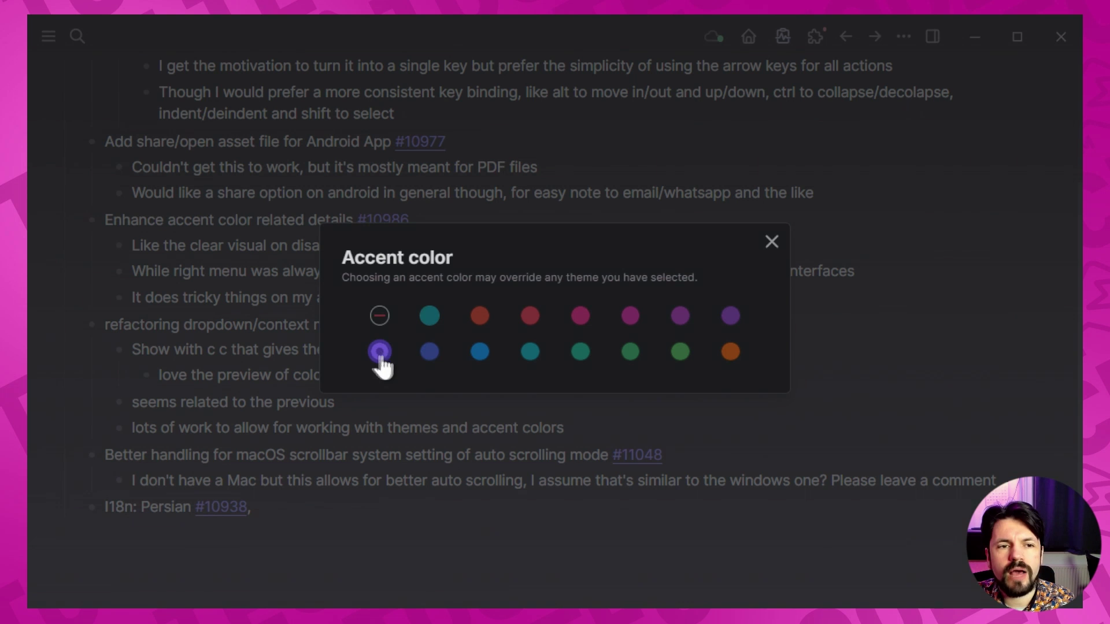
Close the accent colour dialog and scroll down to edit the I18n: Persian #10938 line.
{"action": "left_click", "coordinate": [770, 242]}
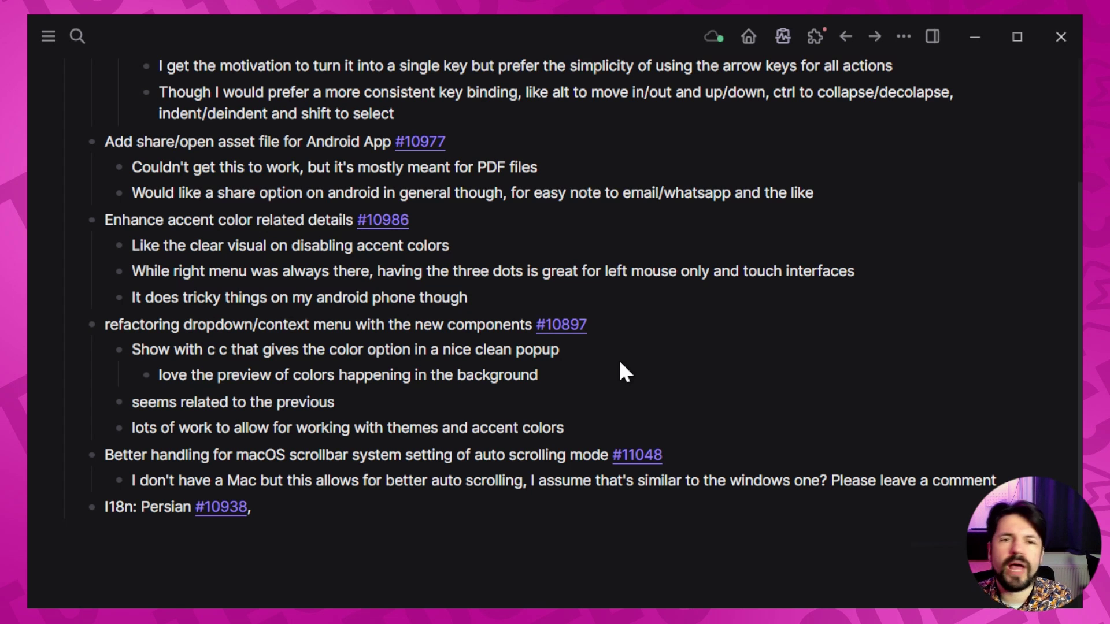
{"action": "scroll", "coordinate": [399, 530], "scroll_direction": "down", "scroll_amount": 1}
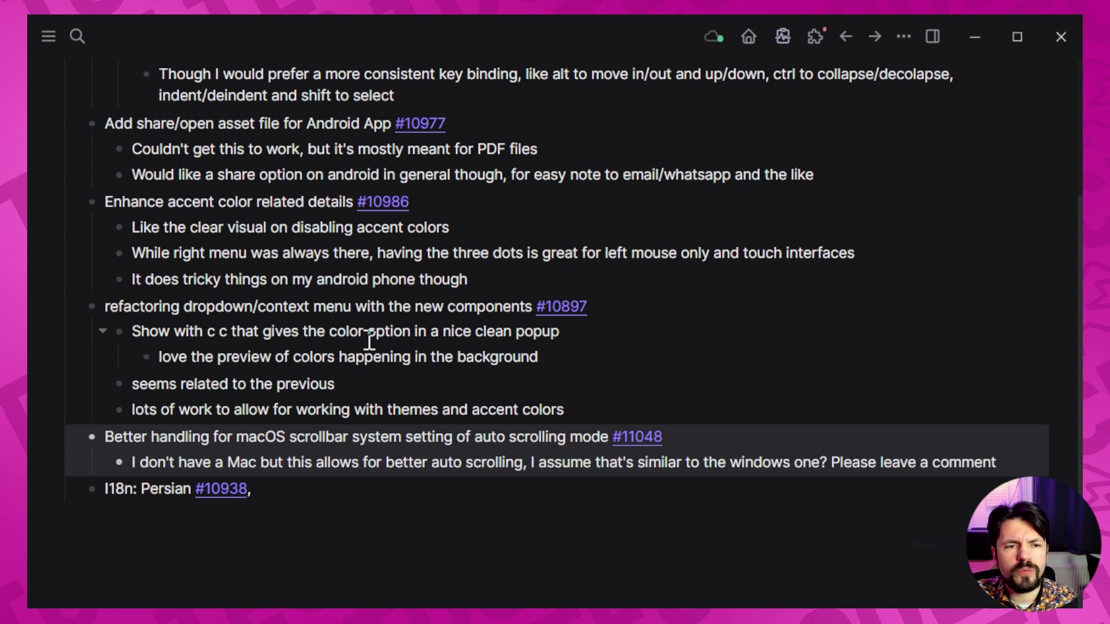
{"action": "scroll", "coordinate": [361, 265], "scroll_direction": "up", "scroll_amount": 3}
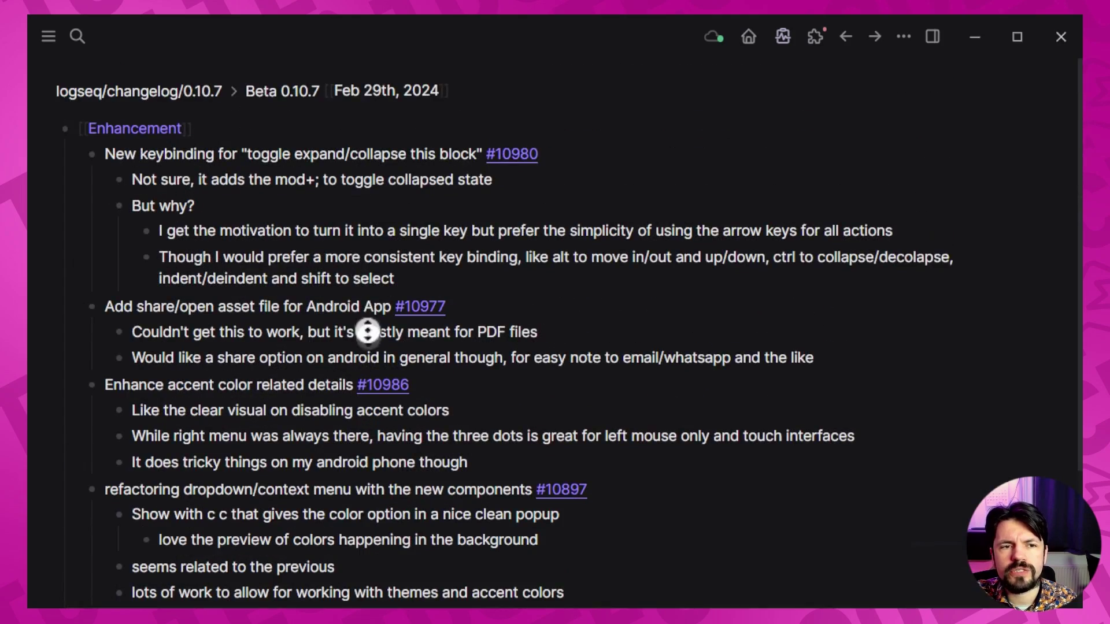
{"action": "scroll", "coordinate": [366, 326], "scroll_direction": "down", "scroll_amount": 3}
{"action": "scroll", "coordinate": [393, 295], "scroll_direction": "up", "scroll_amount": 2}
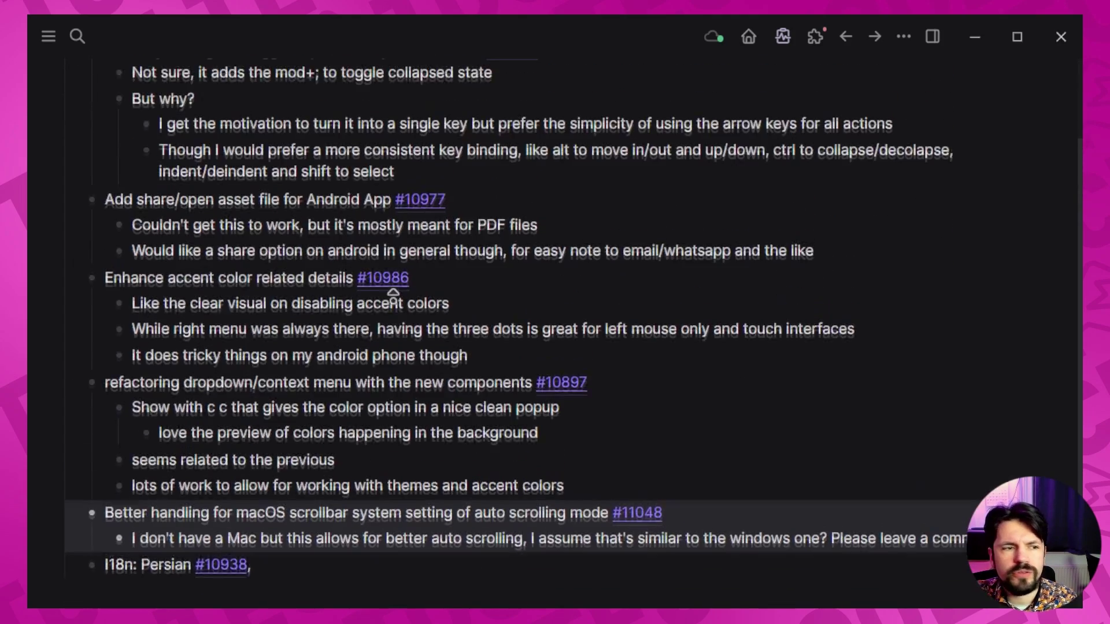
{"action": "scroll", "coordinate": [383, 332], "scroll_direction": "down", "scroll_amount": 2}
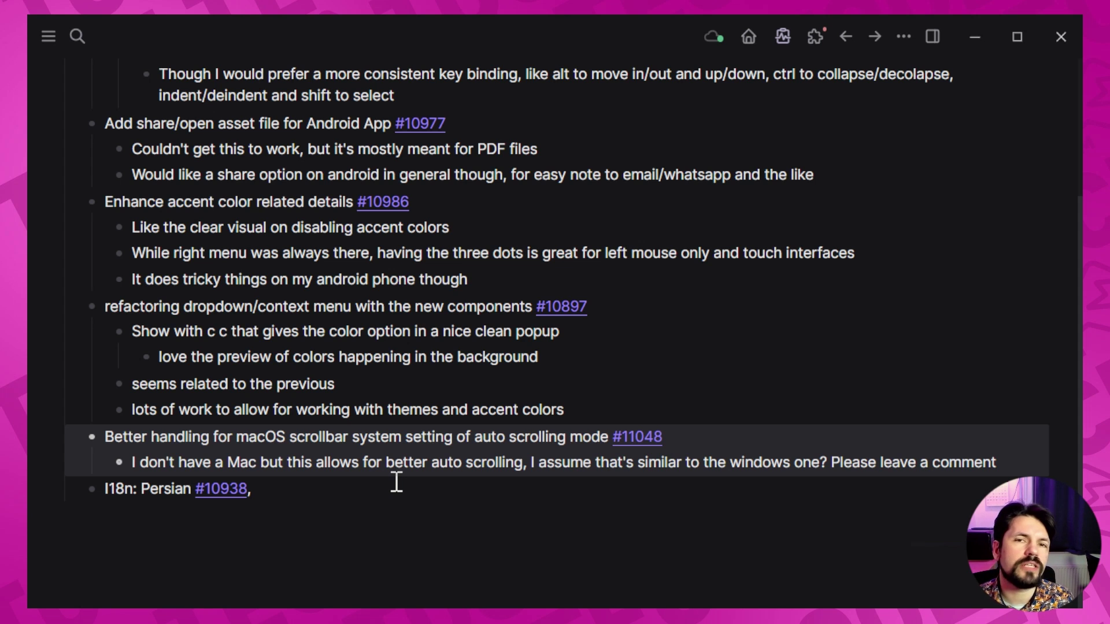
{"action": "left_click", "coordinate": [327, 488]}
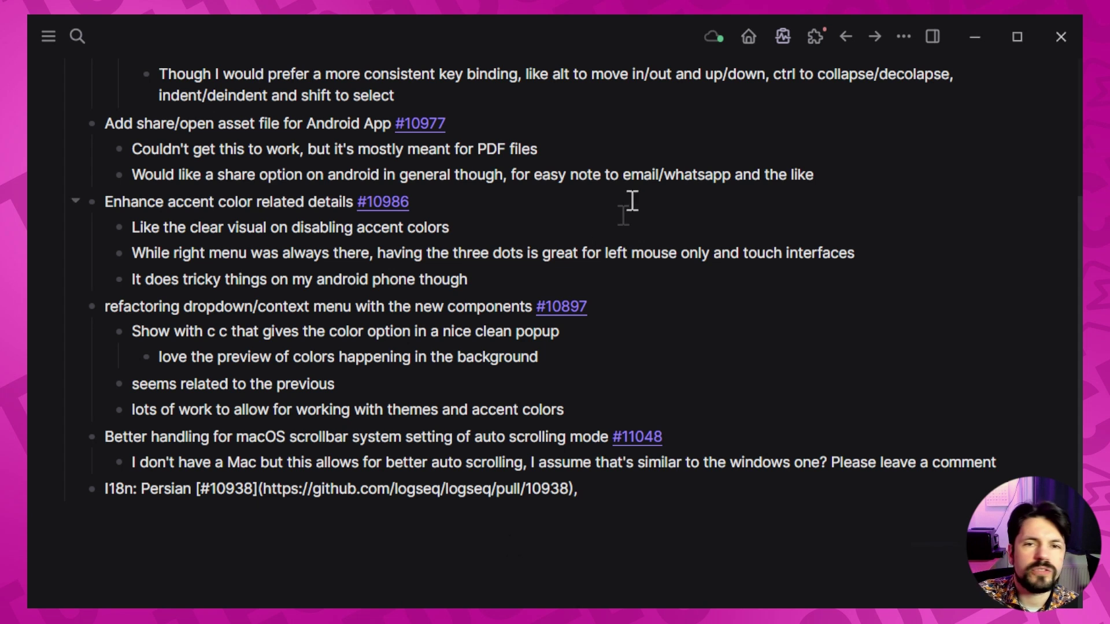
Stop editing the I18n line and zoom into the Fixed issues block.
{"action": "key", "text": "Escape"}
{"action": "scroll", "coordinate": [92, 361], "scroll_direction": "down", "scroll_amount": 3}
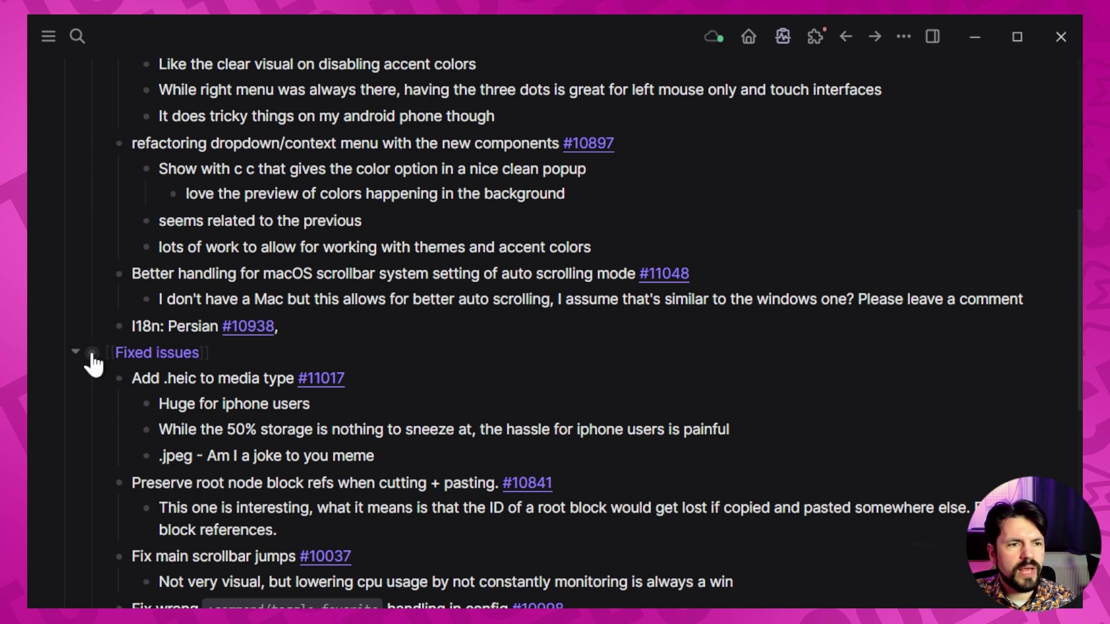
{"action": "left_click", "coordinate": [93, 353]}
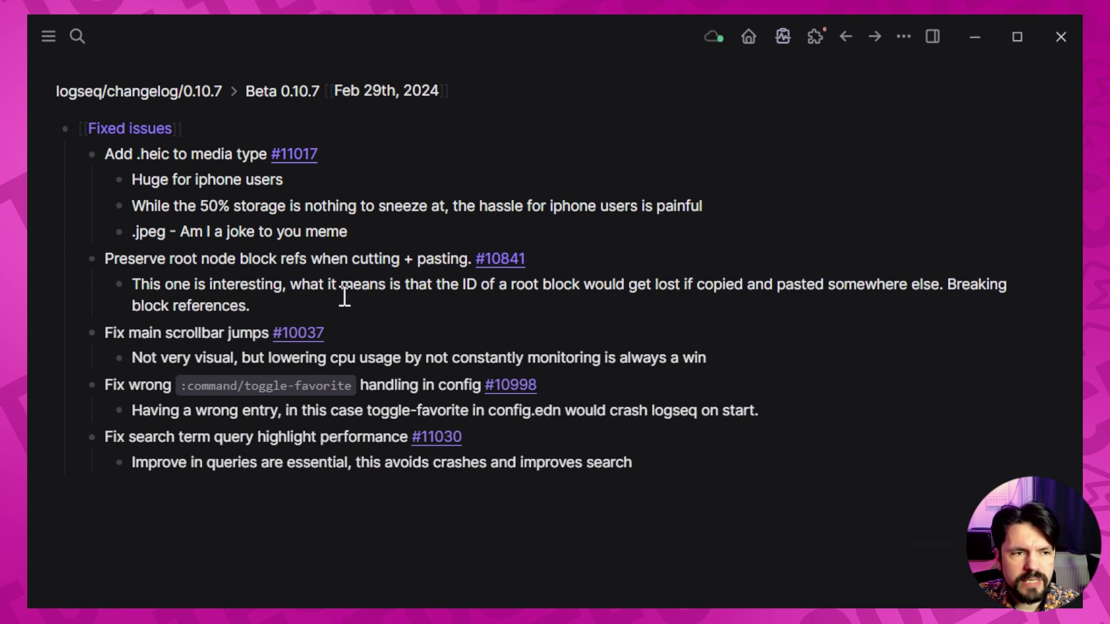
Paste a reference to the Preserve root node block in a new block at the end.
{"action": "left_click", "coordinate": [339, 263]}
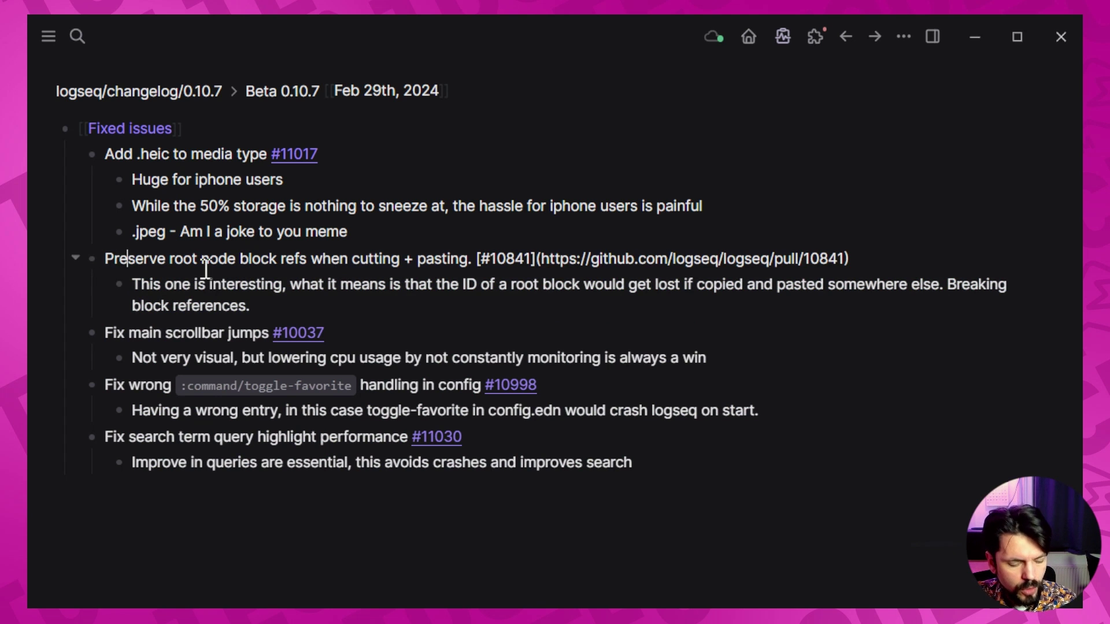
{"action": "left_click", "coordinate": [678, 464]}
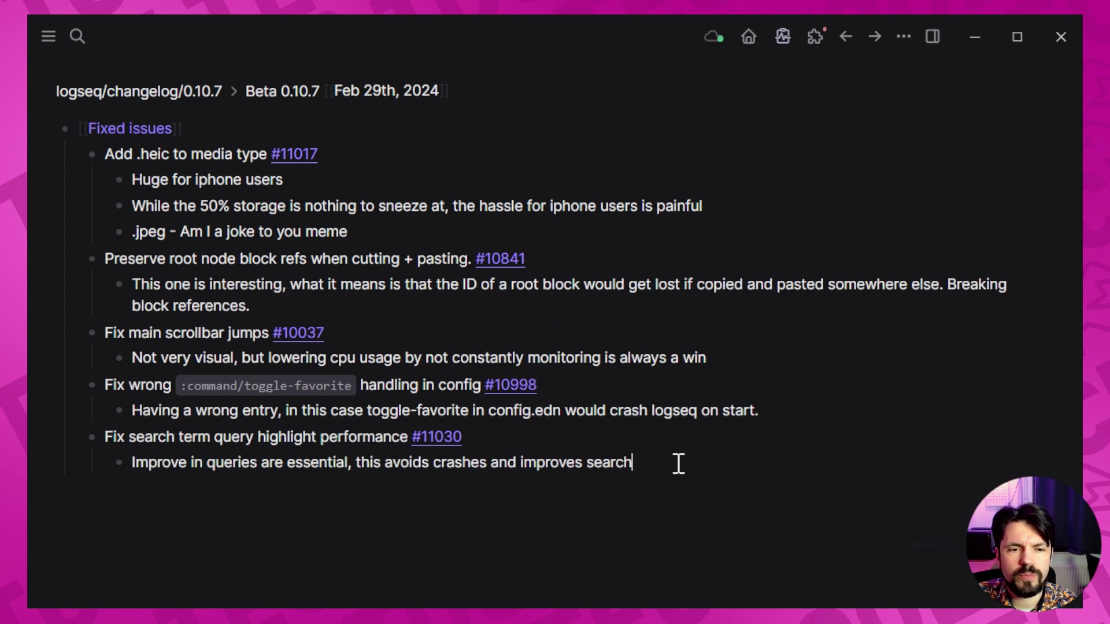
{"action": "key", "text": "Return"}
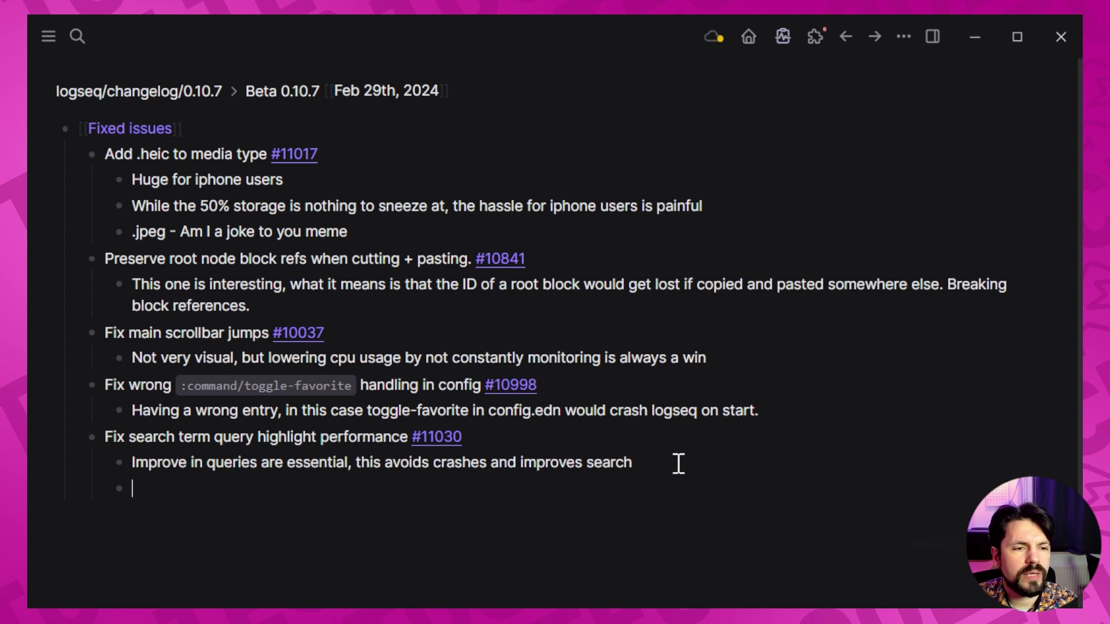
{"action": "type", "text": "((65e6315d-fbcf-49e1-b706-8ea2e93a75ae))"}
{"action": "left_click", "coordinate": [623, 549]}
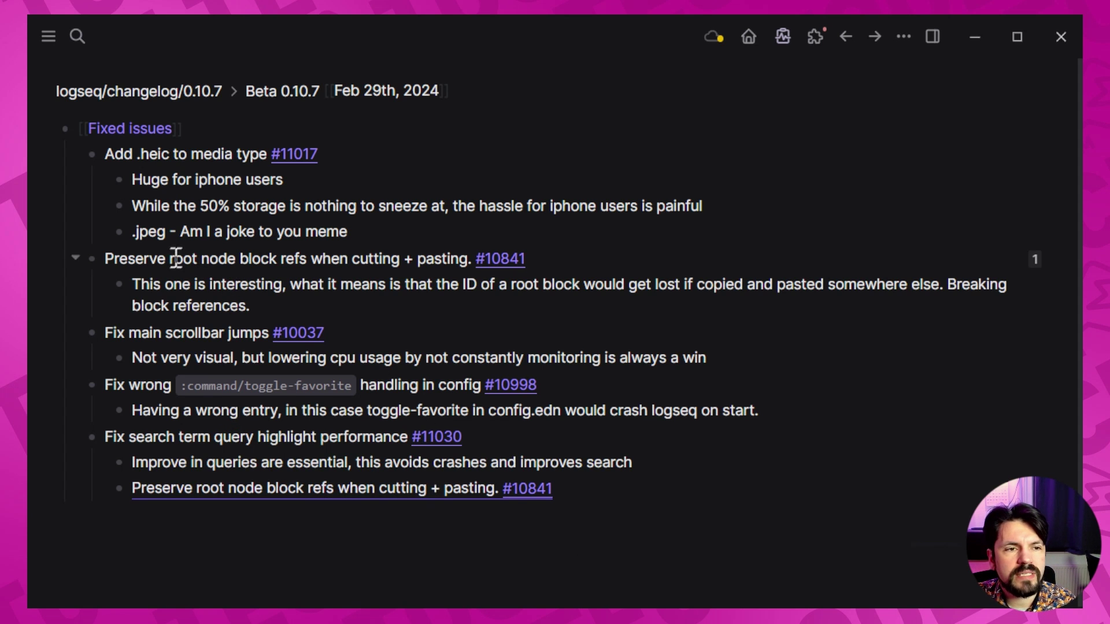
Cut the Preserve root node block with its note and paste it after the scrollbar jumps item.
{"action": "left_click_drag", "start_coordinate": [173, 256], "coordinate": [216, 302]}
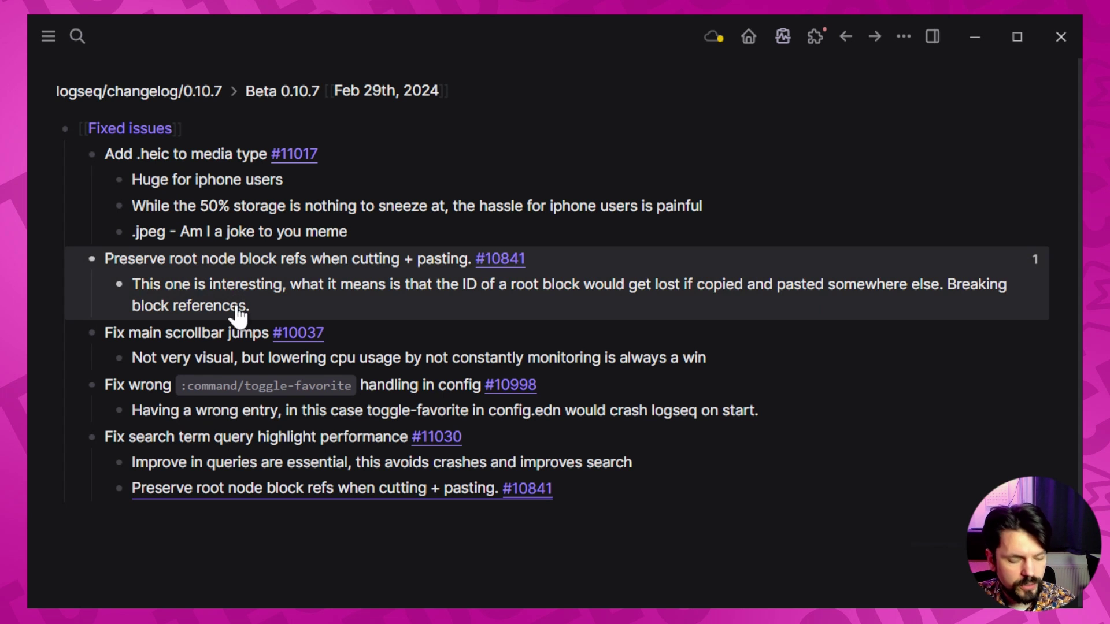
{"action": "key", "text": "ctrl+x"}
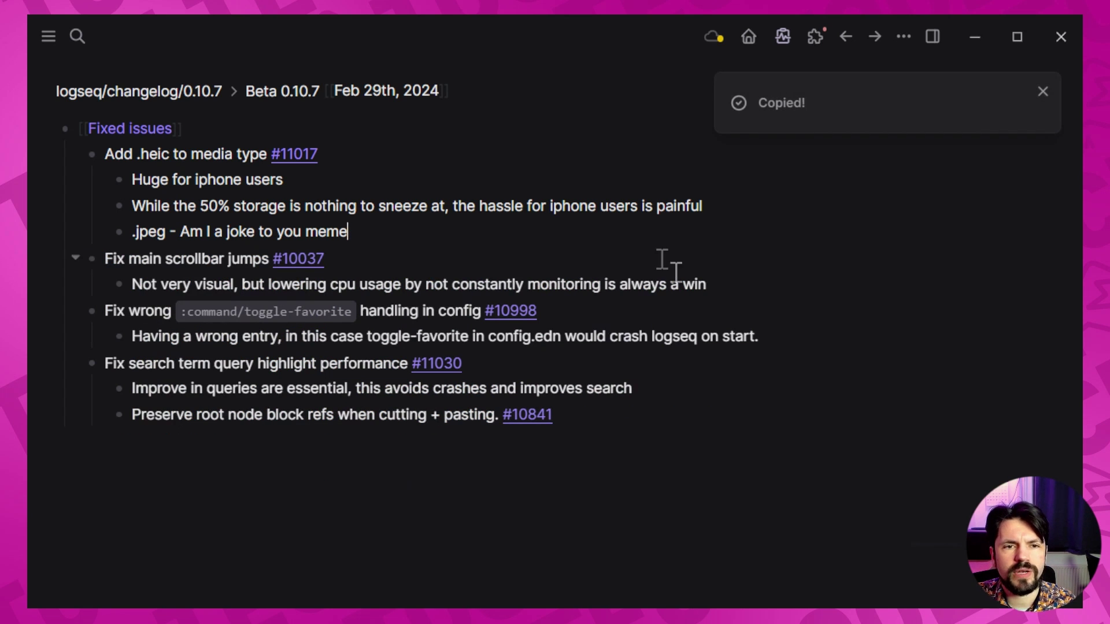
{"action": "left_click", "coordinate": [711, 277]}
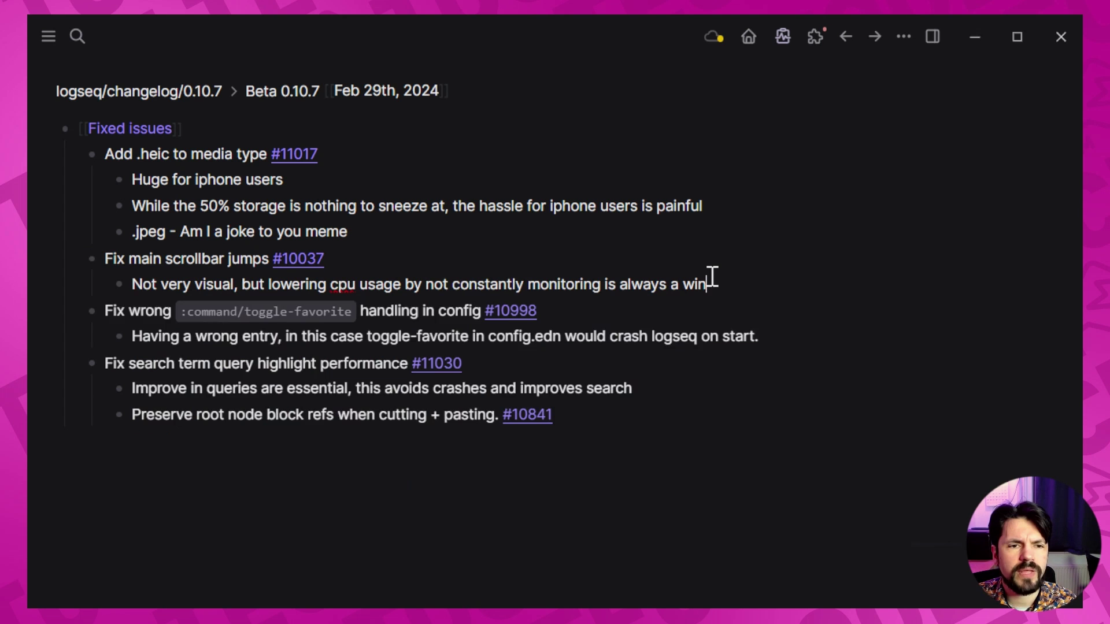
{"action": "key", "text": "Return"}
{"action": "key", "text": "shift+Tab"}
{"action": "key", "text": "ctrl+v"}
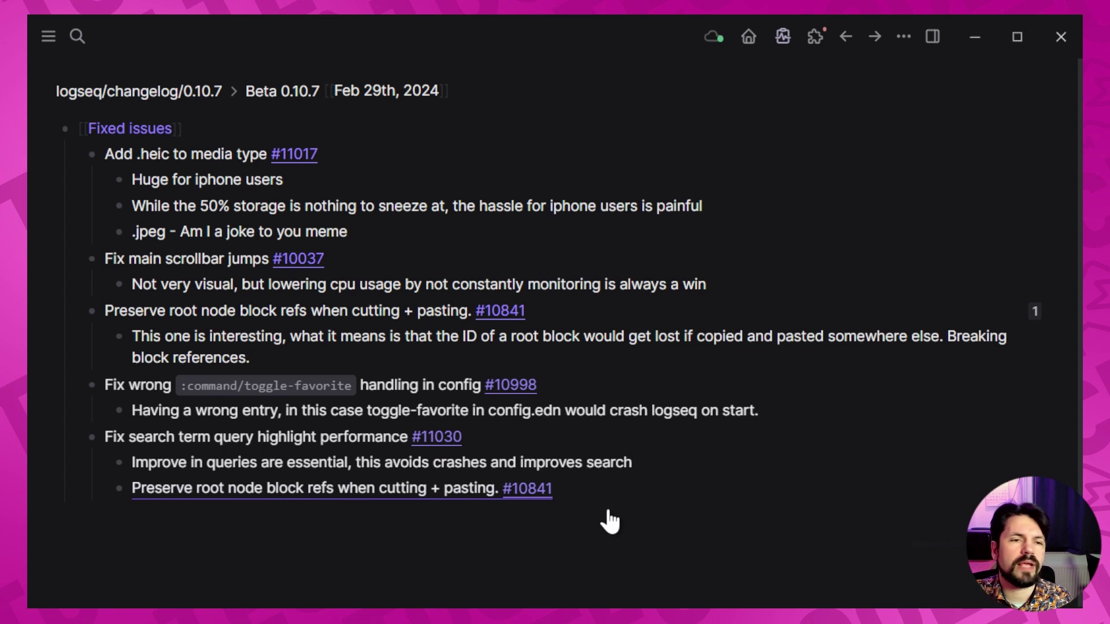
Drag the #10841 root node block up to just after the .heic media-type entry.
{"action": "left_click", "coordinate": [367, 347]}
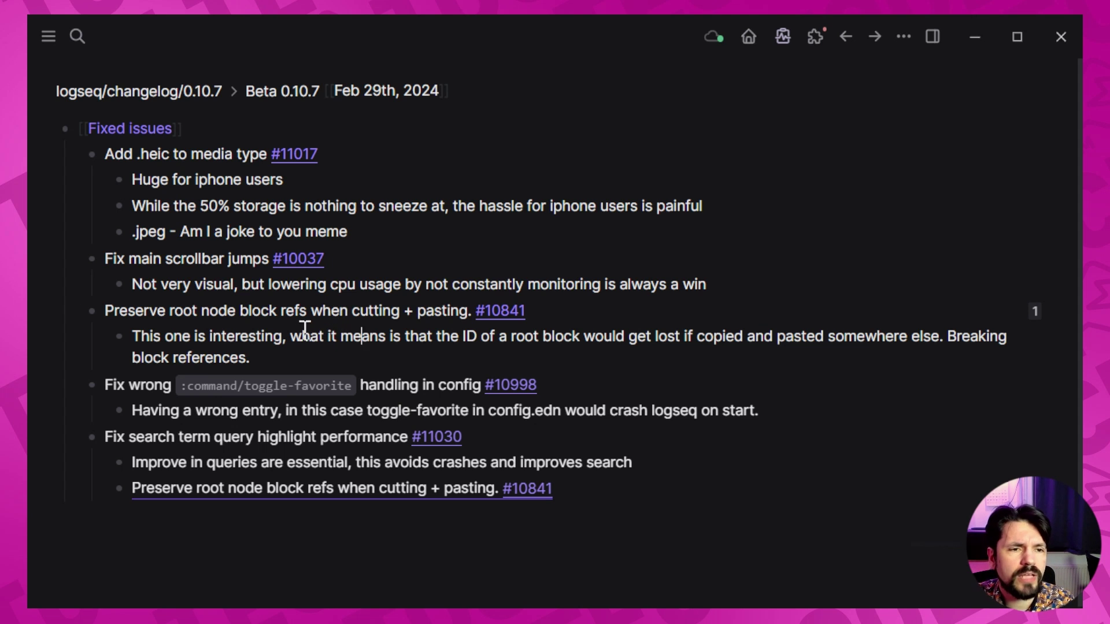
{"action": "left_click_drag", "start_coordinate": [92, 311], "coordinate": [90, 239]}
{"action": "left_click", "coordinate": [229, 263]}
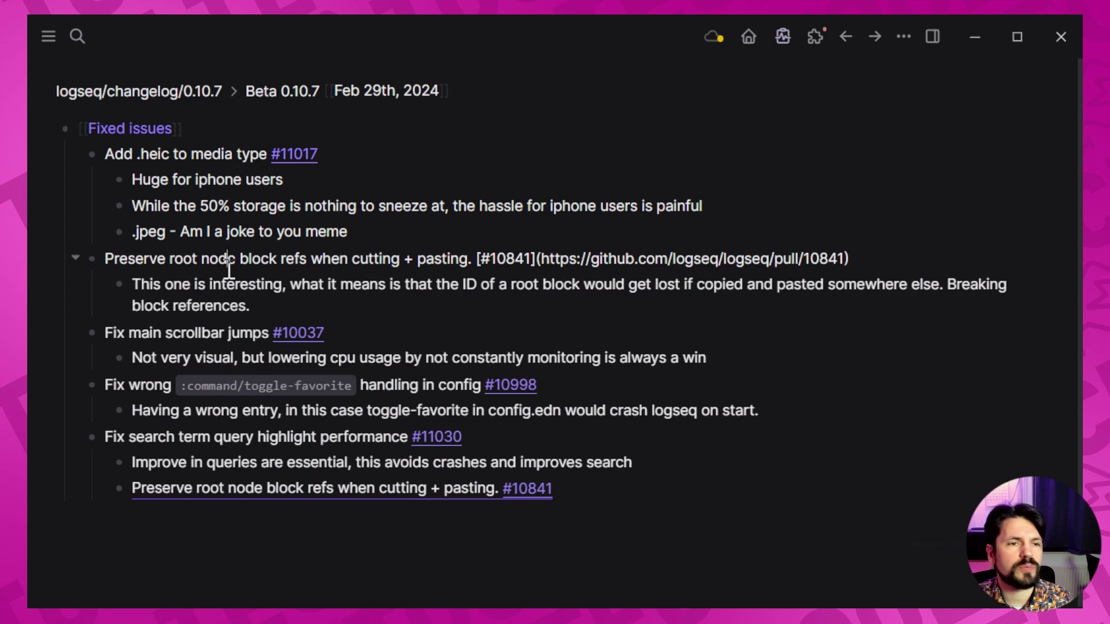
Finish editing the root node block and return to the full changelog showing Thanks.
{"action": "left_click", "coordinate": [724, 358]}
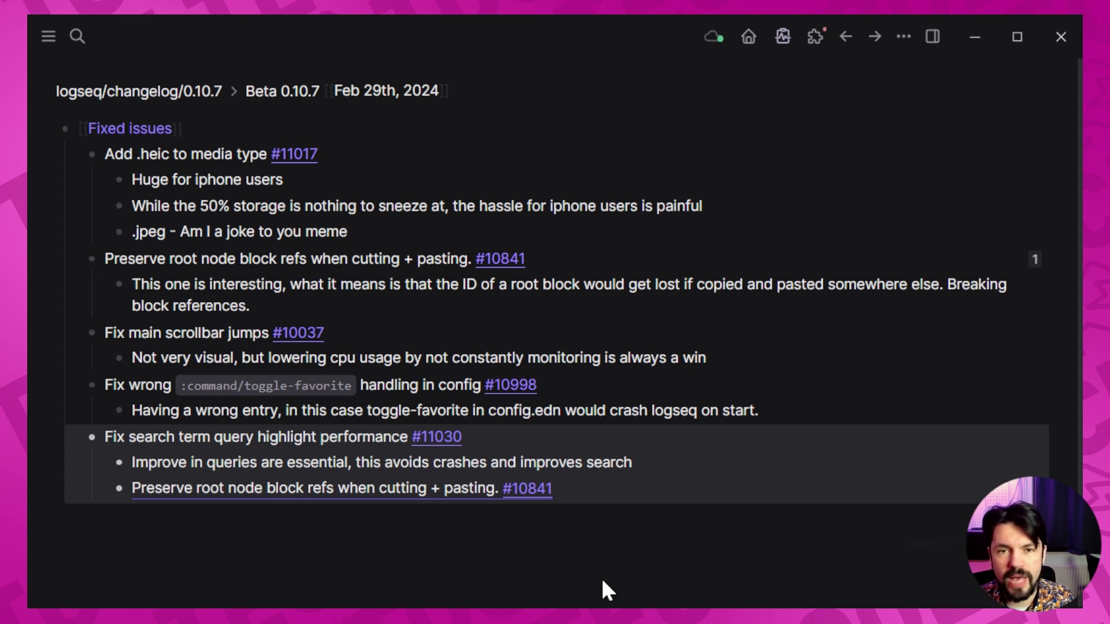
{"action": "key", "text": "alt+Left"}
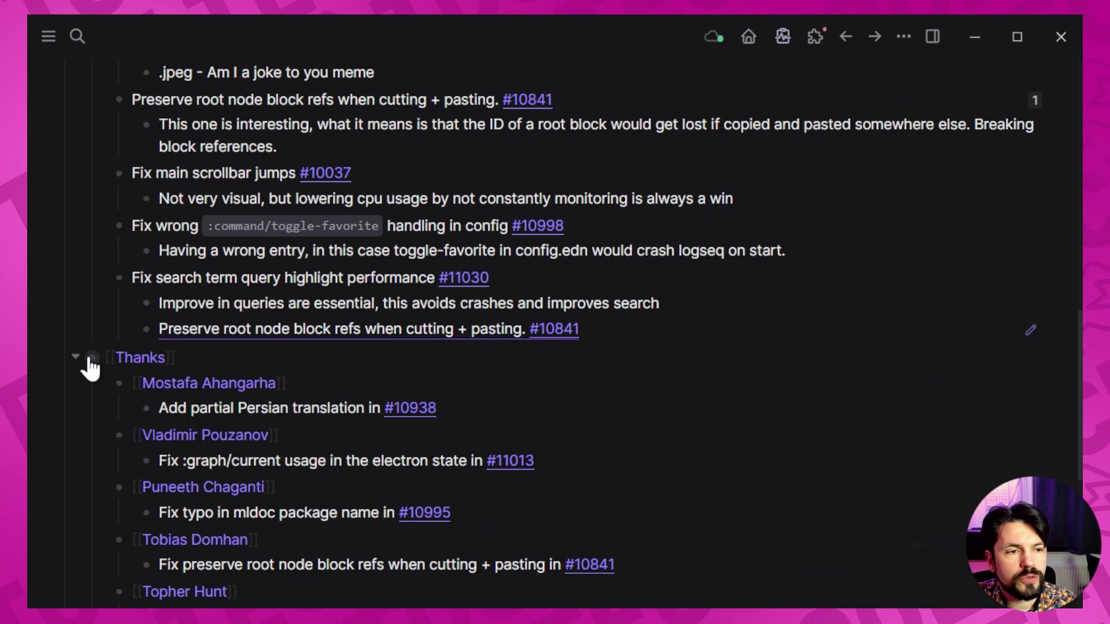
Zoom into the Thanks block listing six contributors and their linked fixes.
{"action": "left_click", "coordinate": [91, 358]}
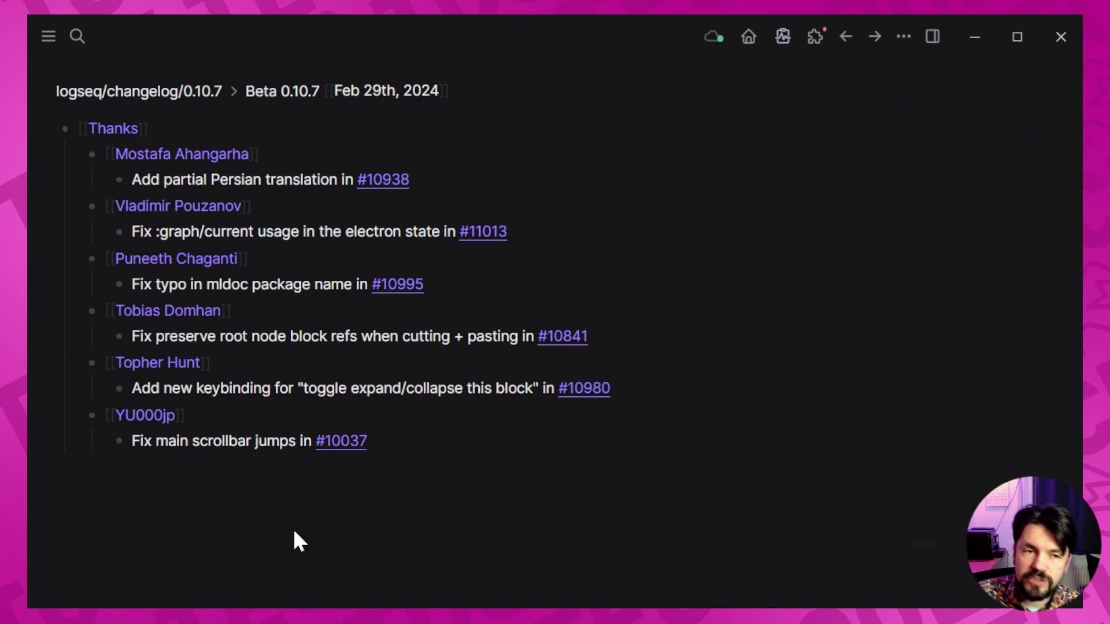